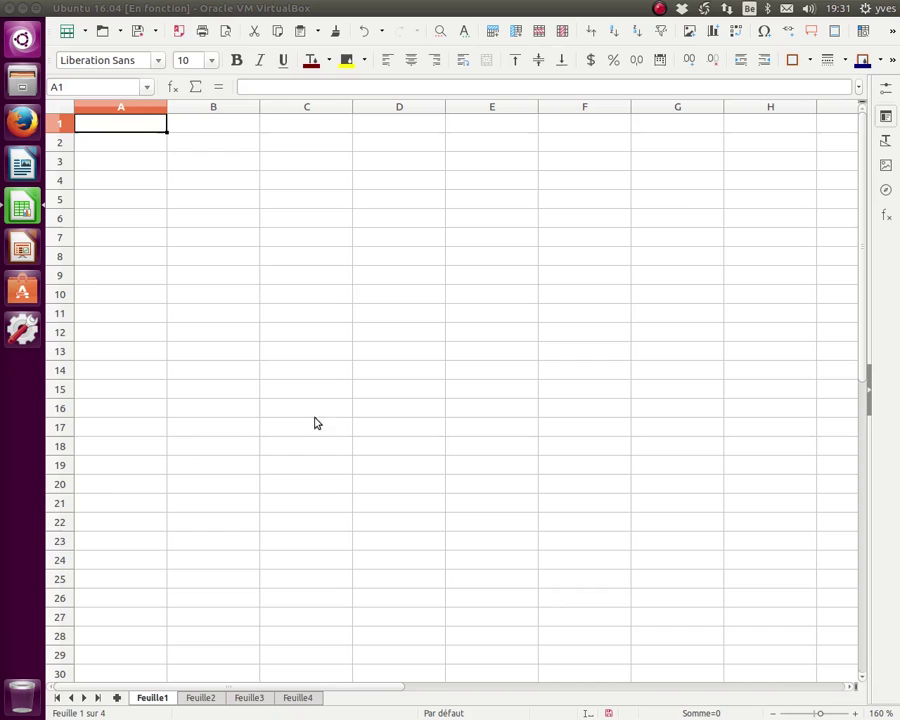
Step: Check the current date in the system calendar, and enter Février in cell A1 and 2017 in B1
{"action": "left_click", "coordinate": [839, 12]}
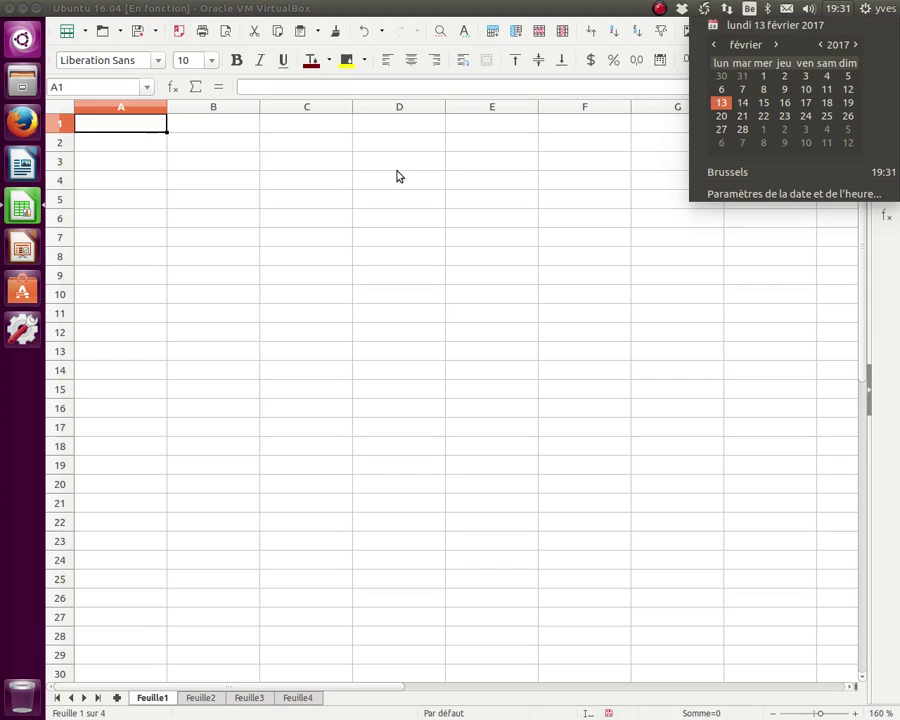
{"action": "left_click", "coordinate": [141, 131]}
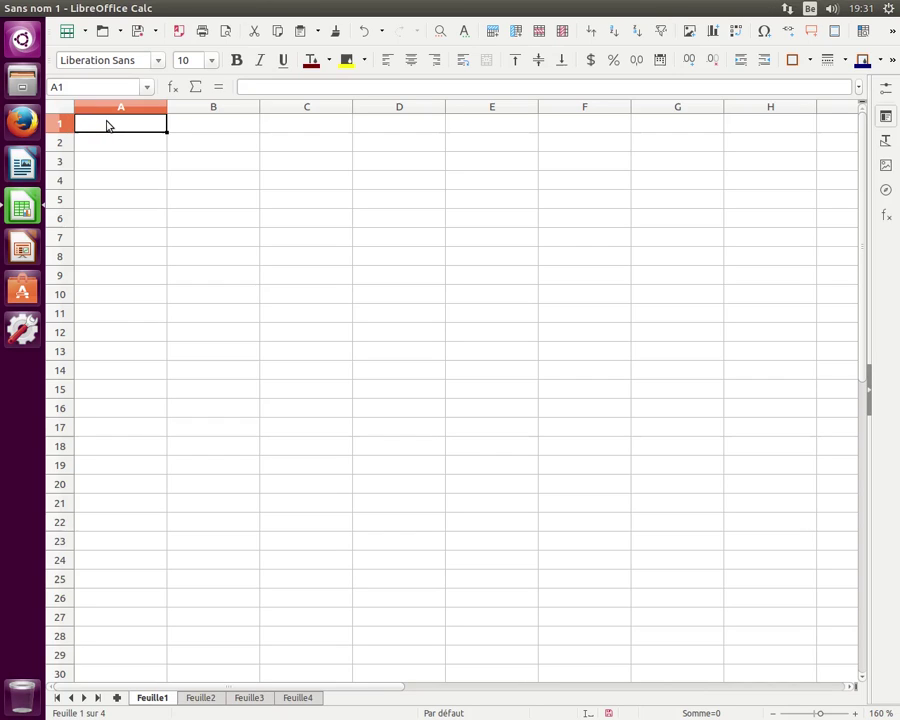
{"action": "type", "text": "Févri"}
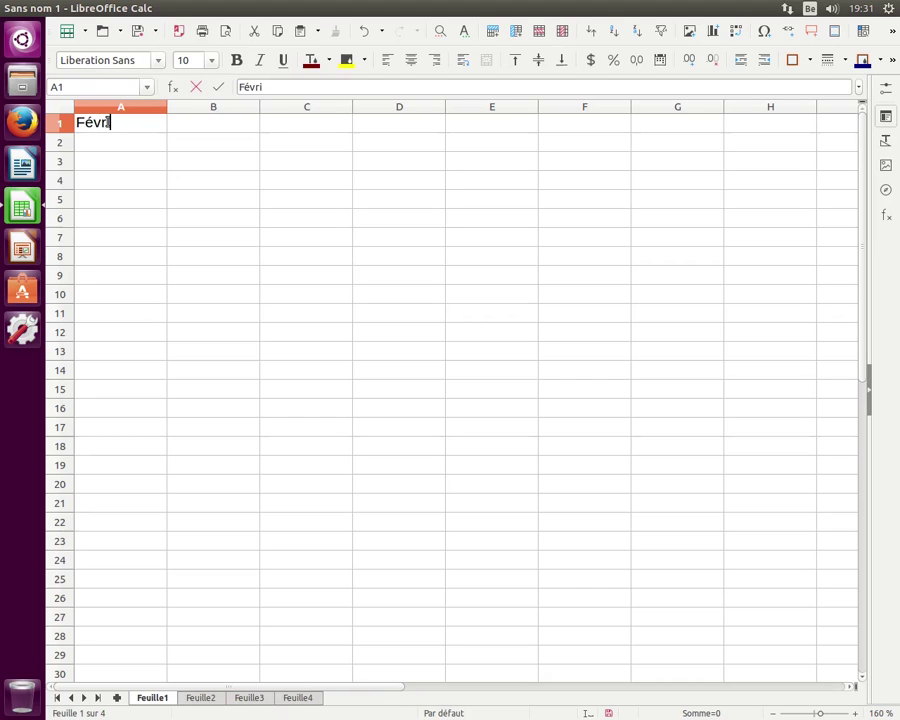
{"action": "type", "text": "er"}
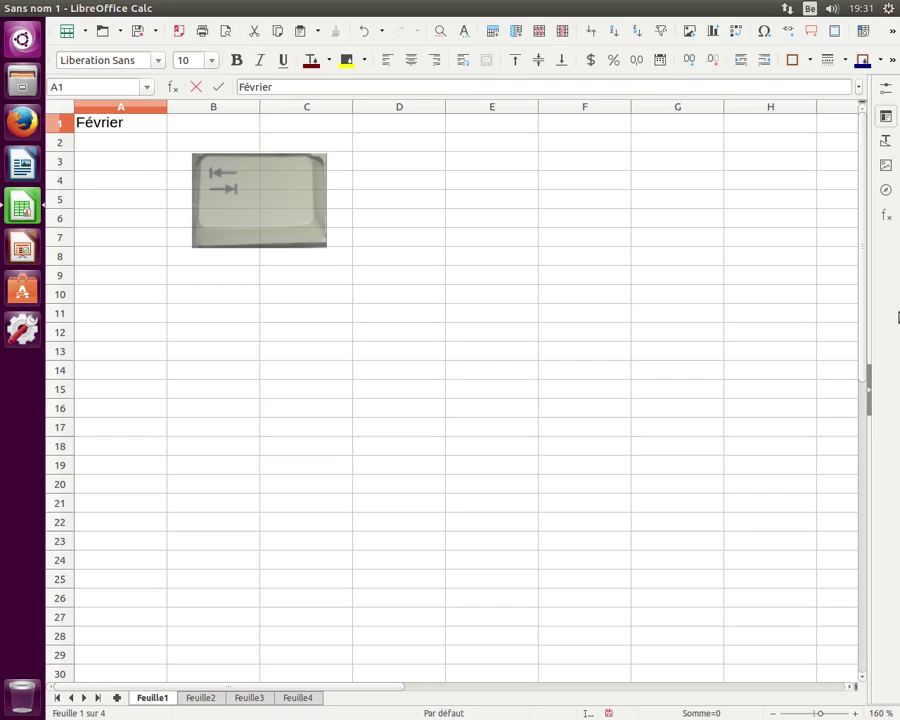
{"action": "key", "text": "Tab"}
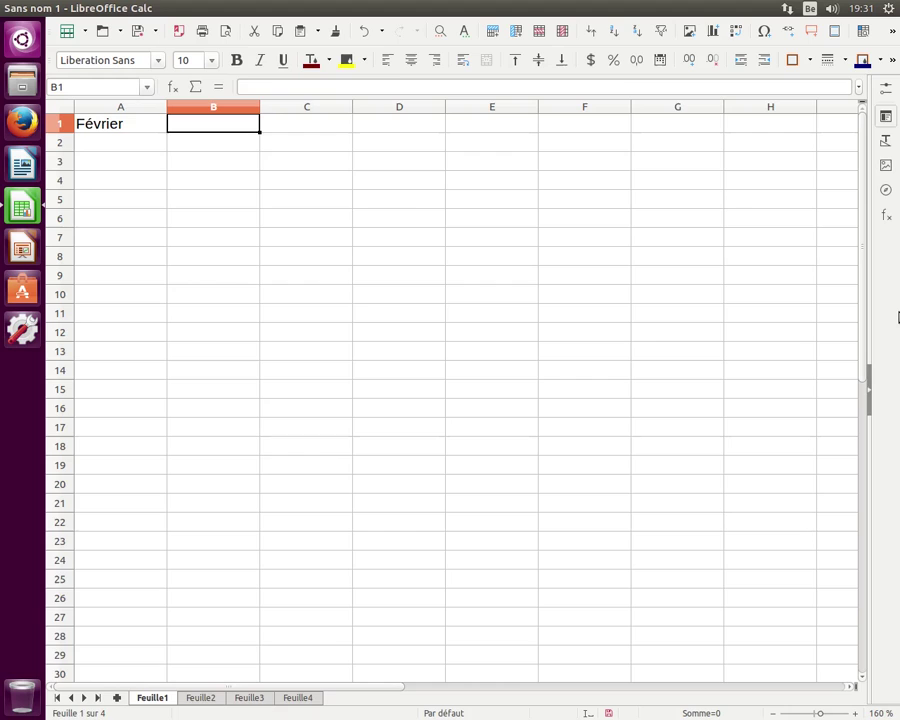
{"action": "type", "text": "2017"}
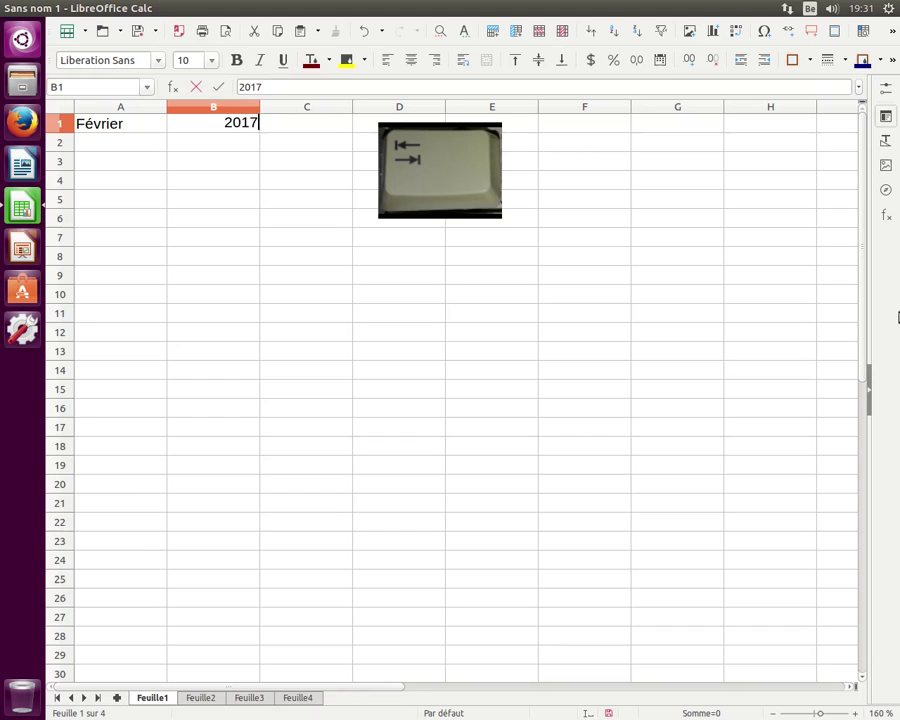
{"action": "key", "text": "Tab"}
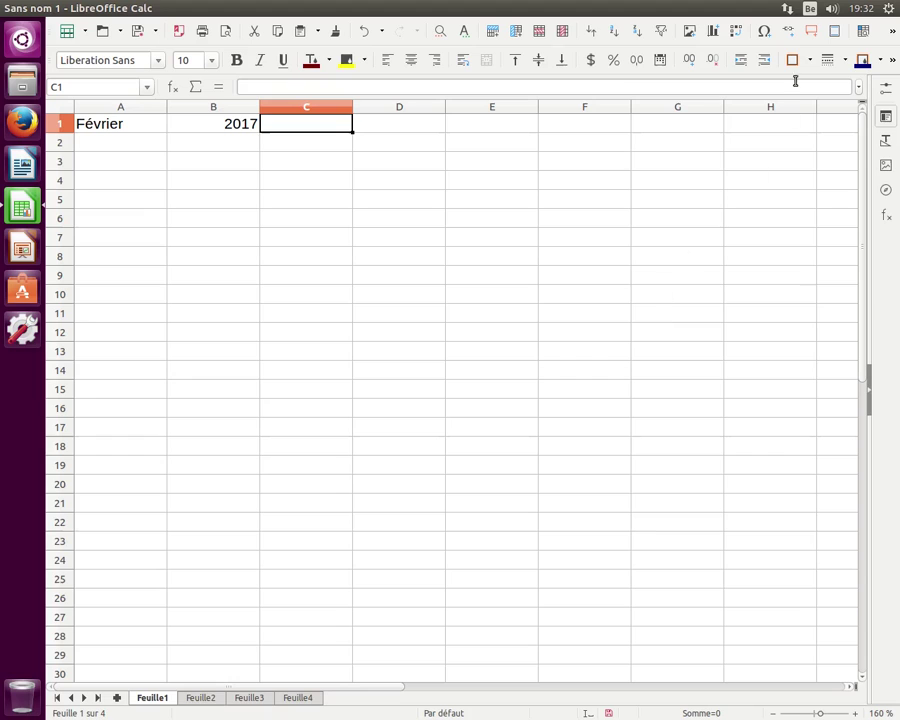
Step: Fill row 2 from A2 to G2 with the weekday names Lundi, Mardi, Mercredi, Jeudi, Vendredi, Samedi and Dimanche, following the system calendar
{"action": "left_click", "coordinate": [857, 9]}
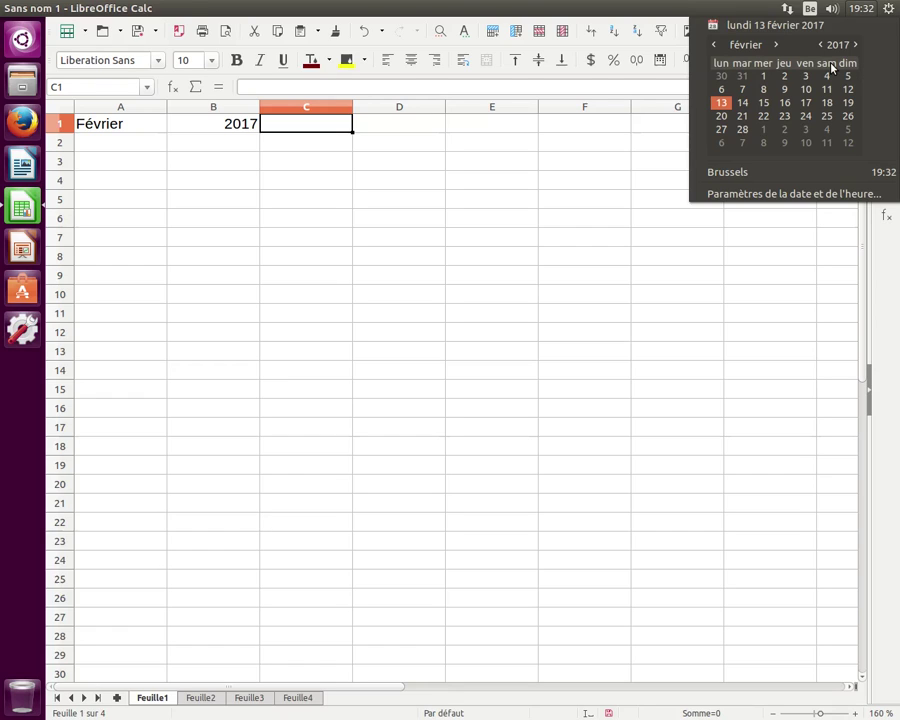
{"action": "left_click", "coordinate": [133, 152]}
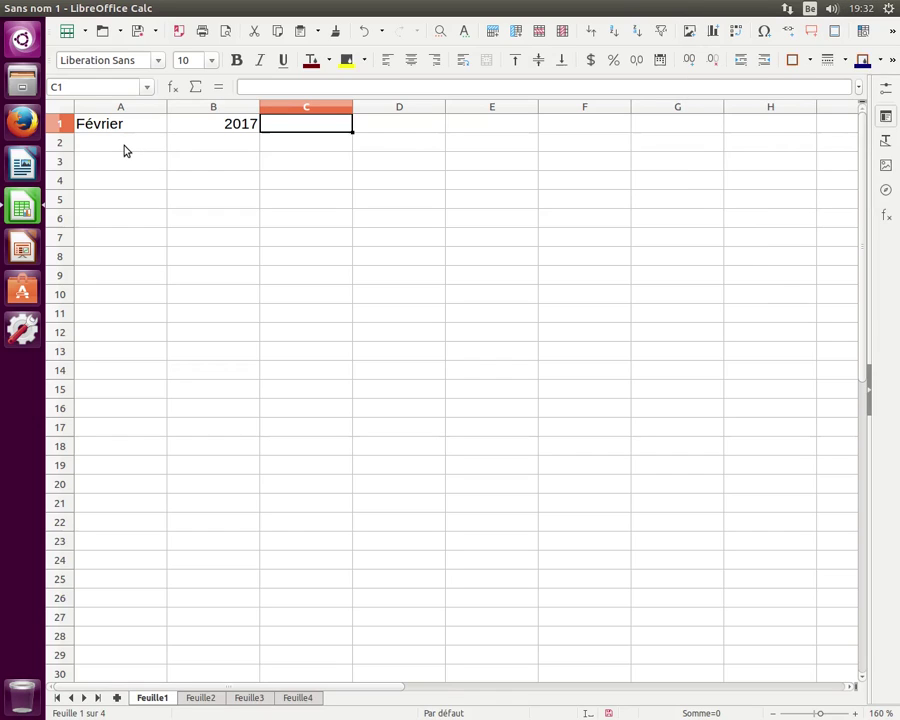
{"action": "left_click", "coordinate": [125, 150]}
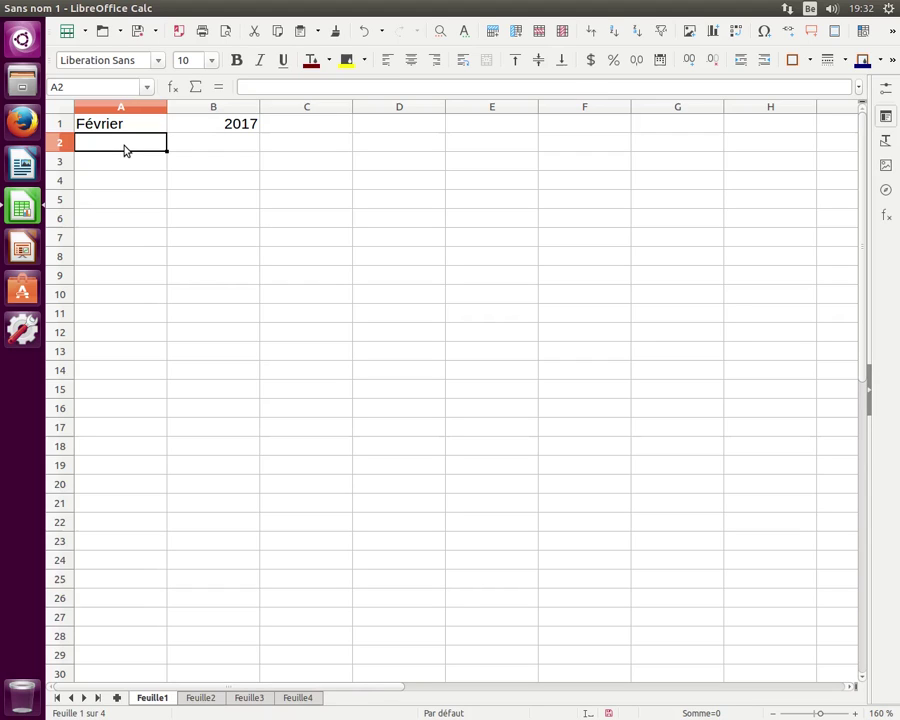
{"action": "type", "text": "Lundi"}
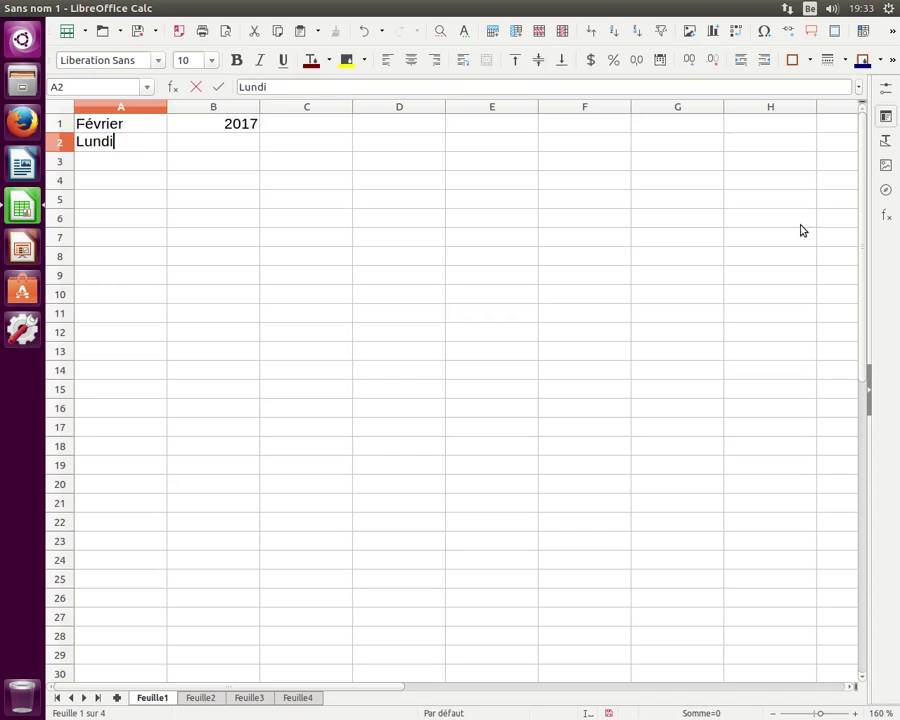
{"action": "key", "text": "Tab"}
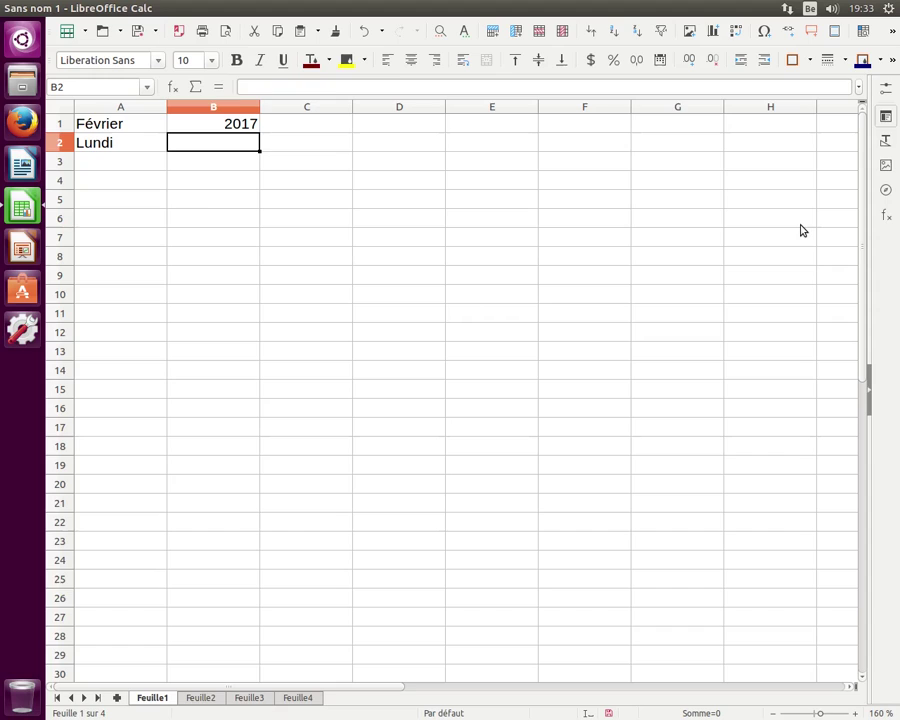
{"action": "type", "text": "Mardi"}
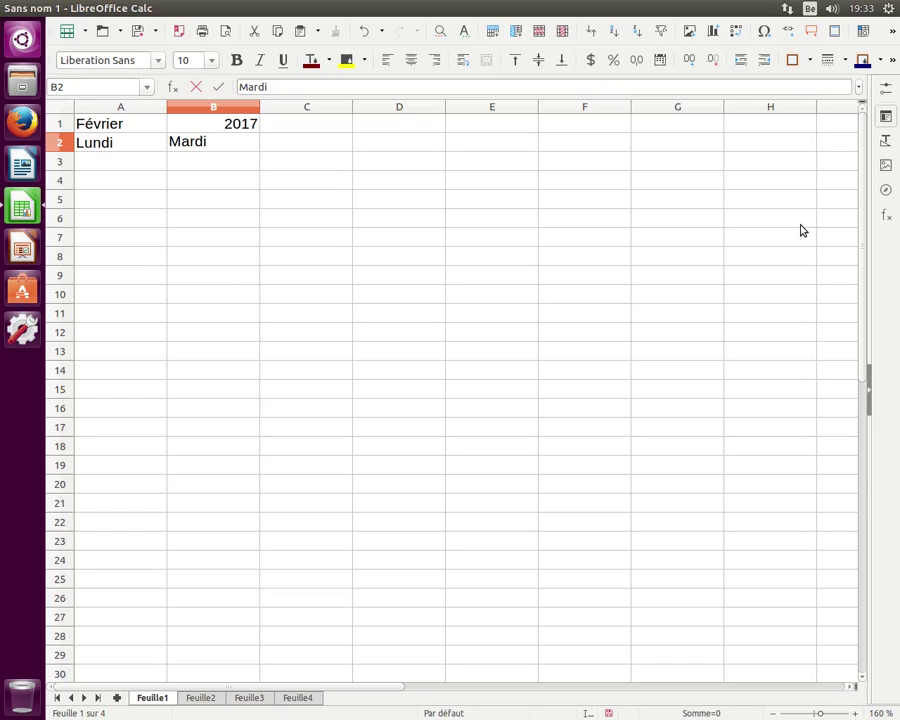
{"action": "key", "text": "Tab"}
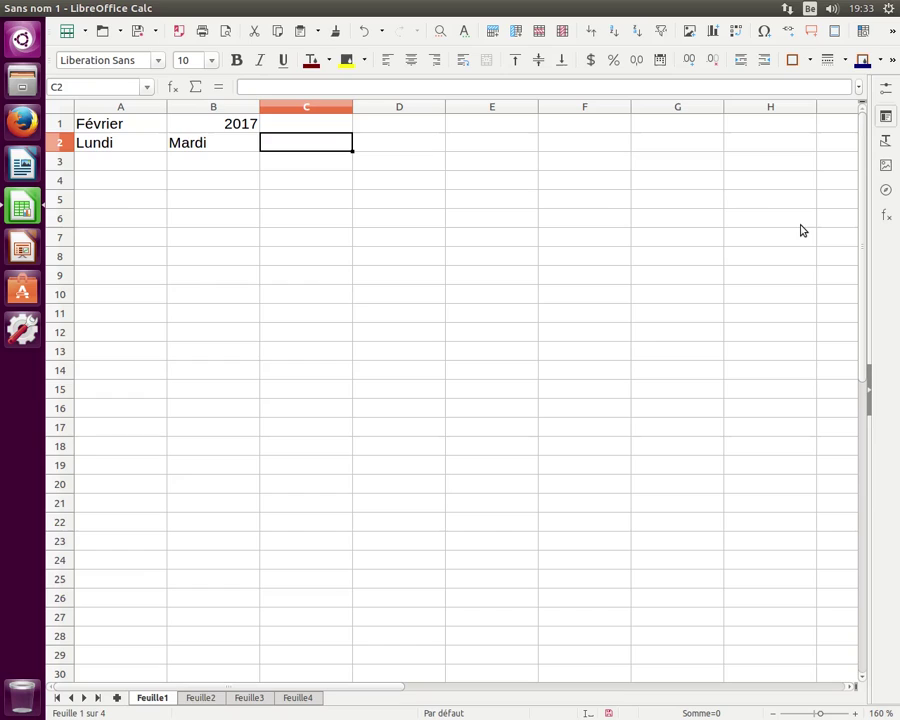
{"action": "type", "text": "Mercredi"}
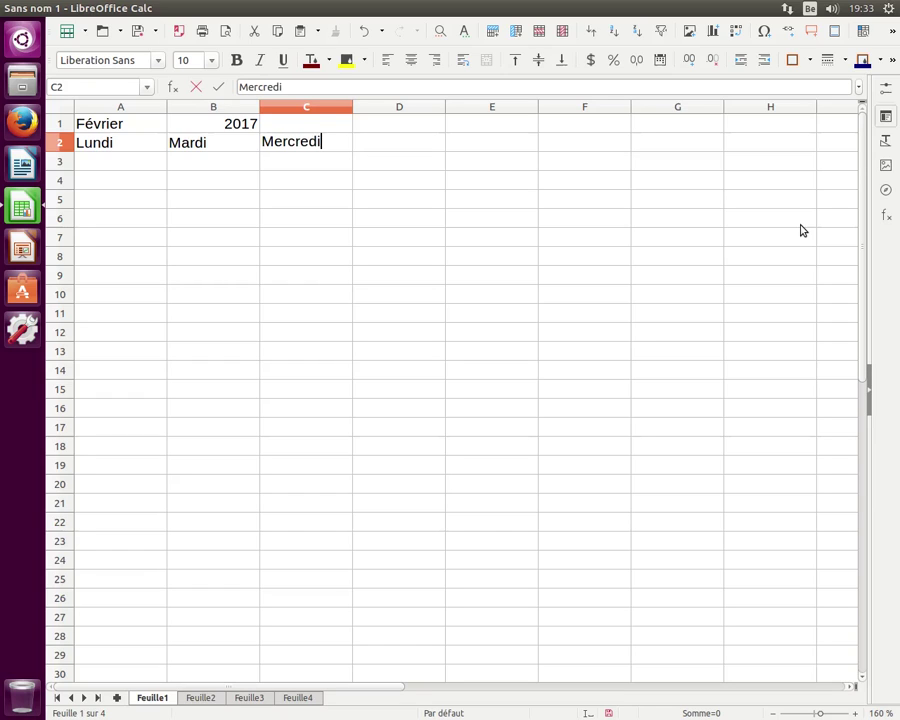
{"action": "key", "text": "Tab"}
{"action": "type", "text": "Jeudi"}
{"action": "key", "text": "Tab"}
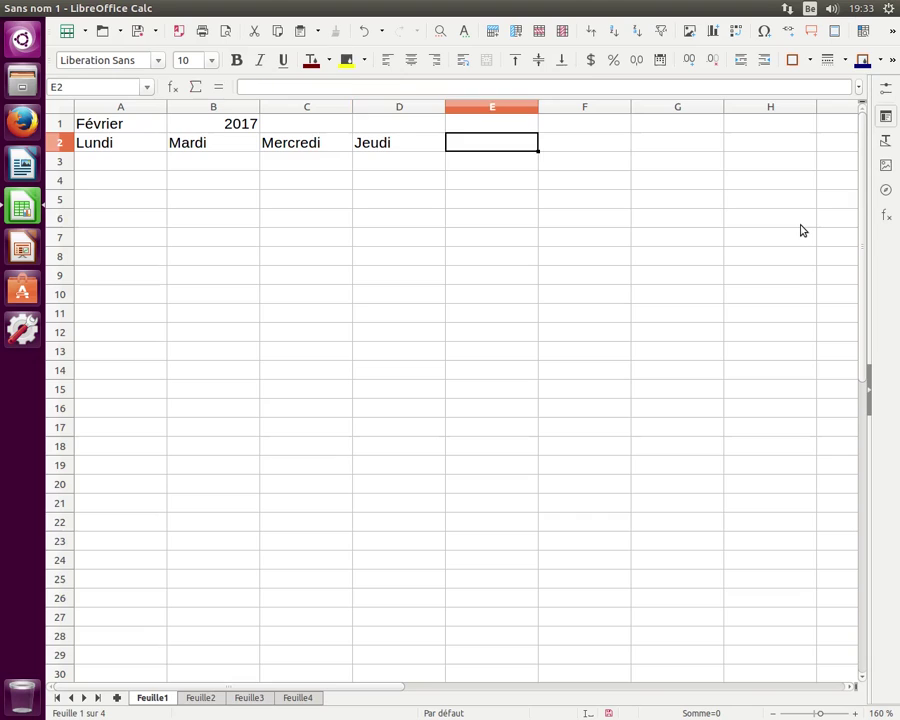
{"action": "type", "text": "Vendredi"}
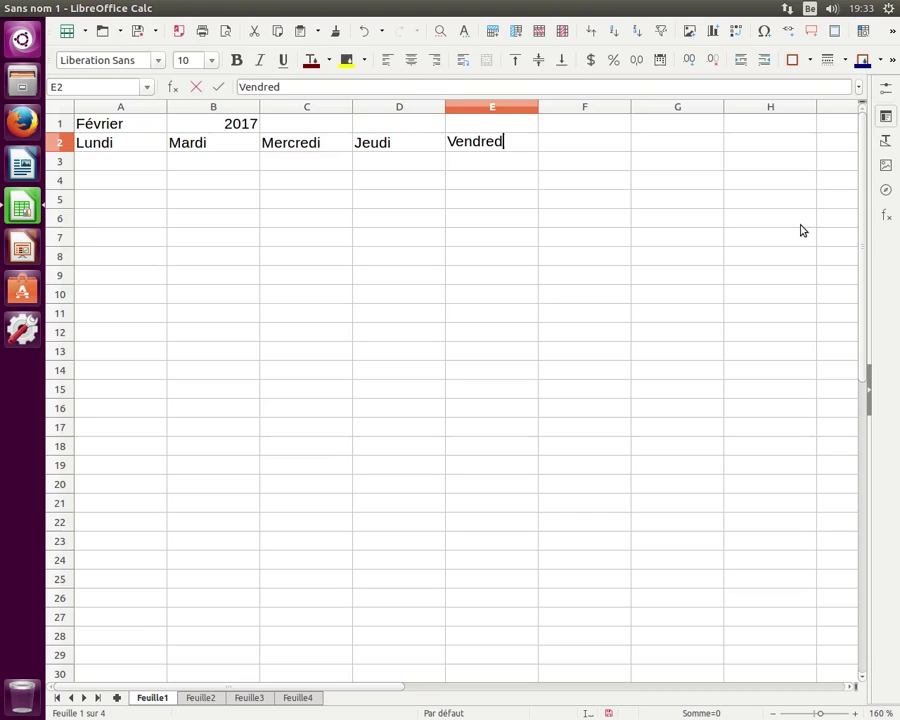
{"action": "key", "text": "Tab"}
{"action": "type", "text": "Samedi"}
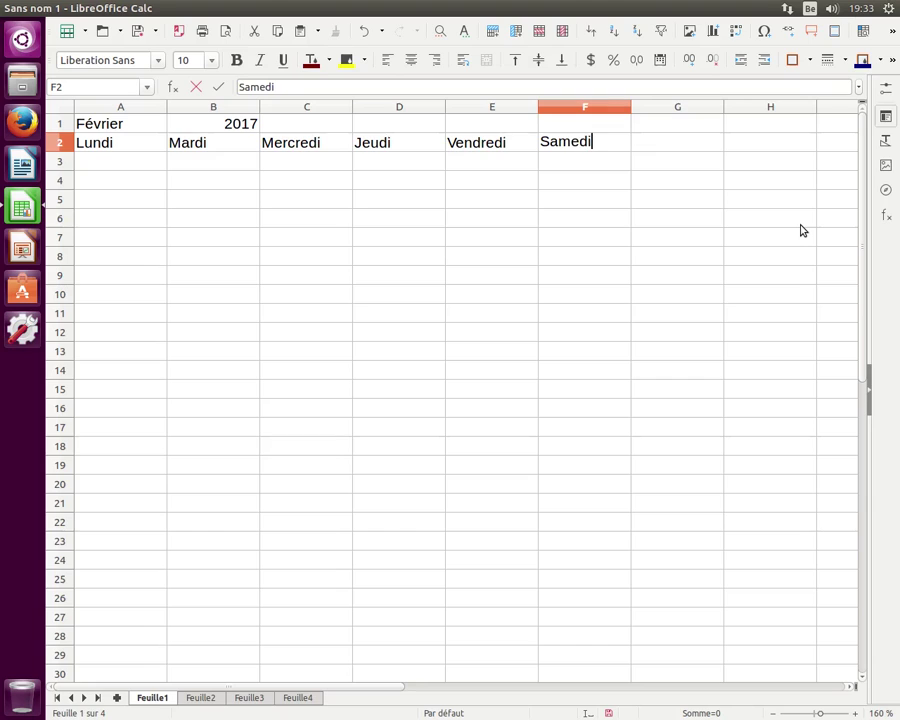
{"action": "key", "text": "Tab"}
{"action": "type", "text": "Dima"}
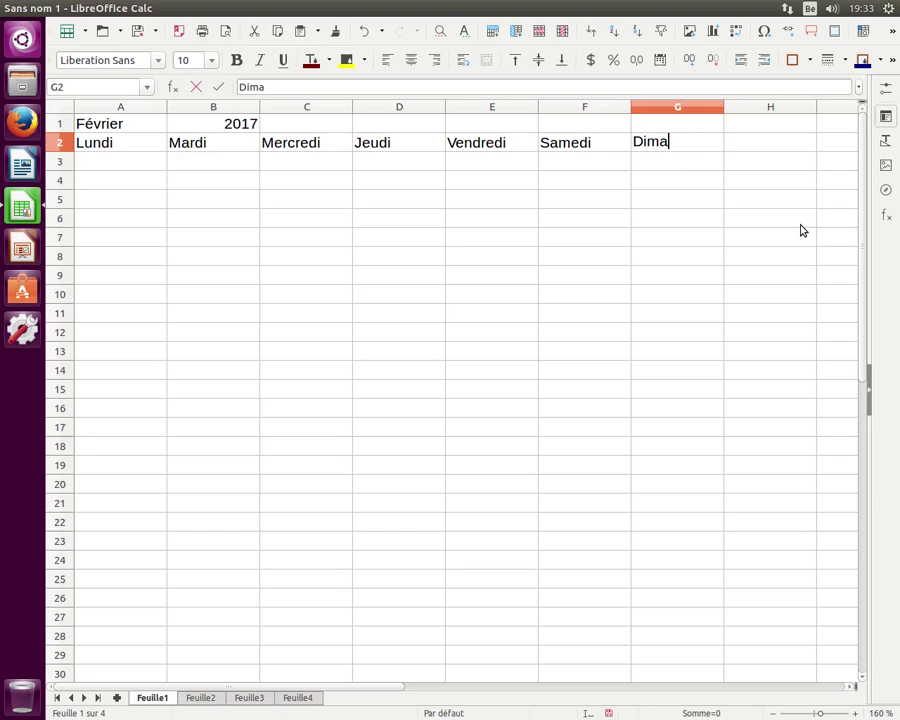
{"action": "type", "text": "nche"}
{"action": "key", "text": "Return"}
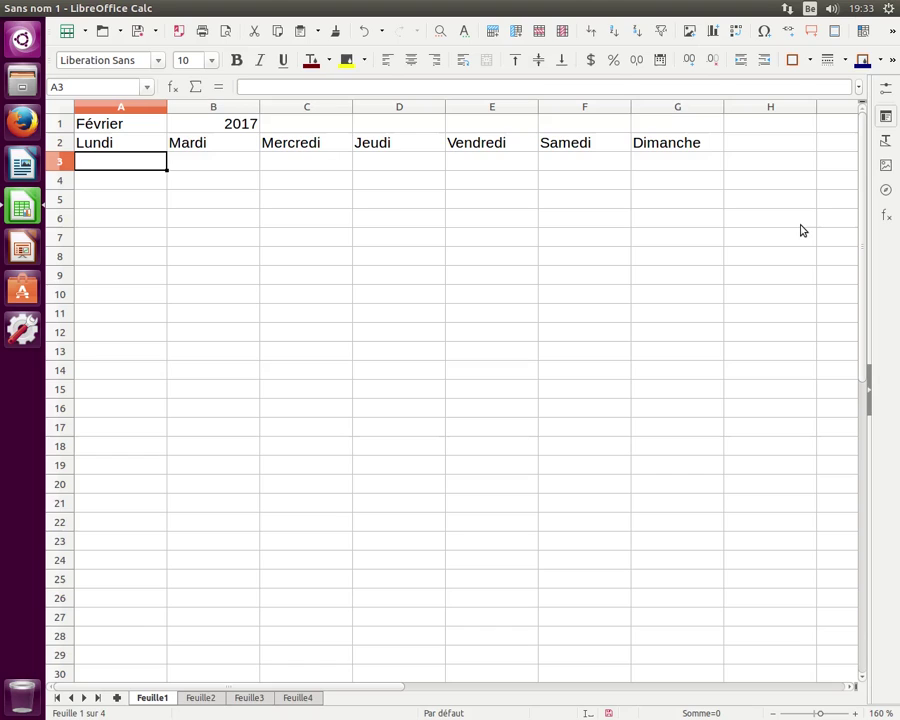
Step: Consult the system calendar and enter the first week's day numbers 1 to 5 in C3 to G3, from Mercredi to Dimanche
{"action": "left_click", "coordinate": [860, 9]}
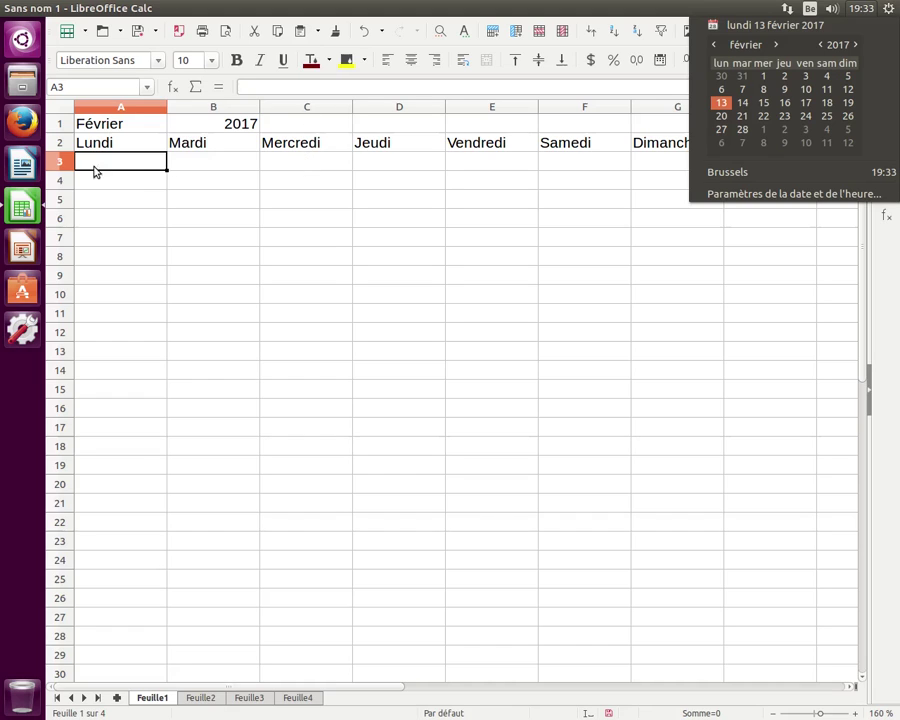
{"action": "left_click", "coordinate": [305, 167]}
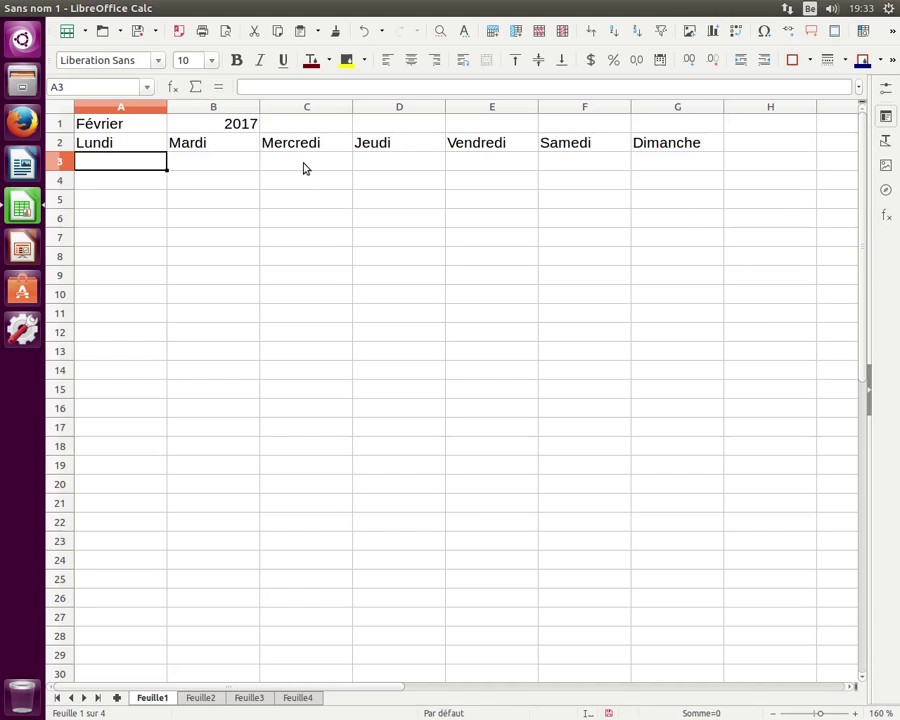
{"action": "left_click", "coordinate": [305, 167]}
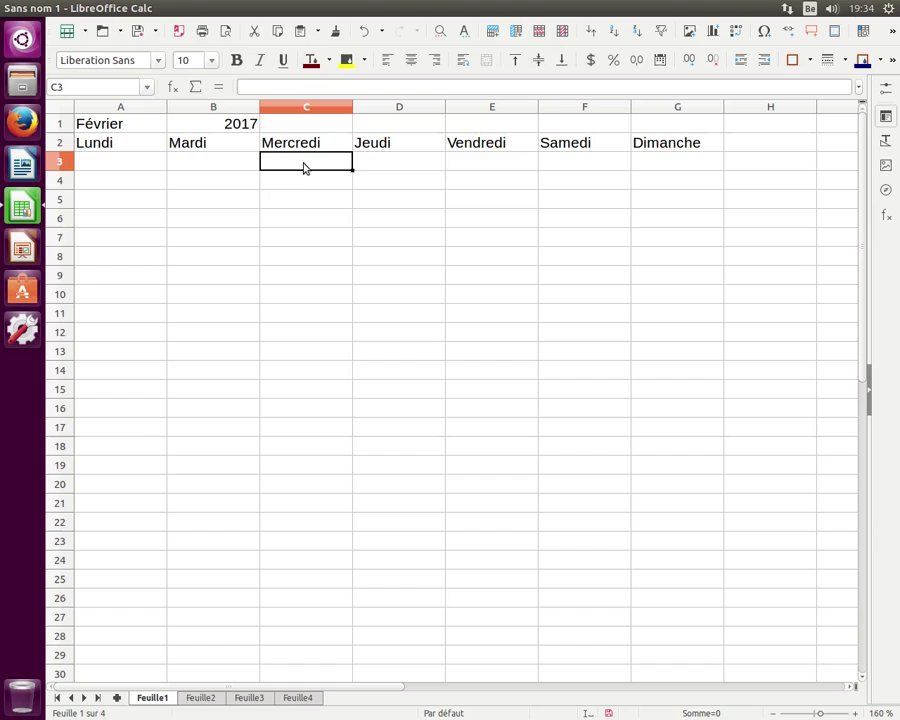
{"action": "type", "text": "1"}
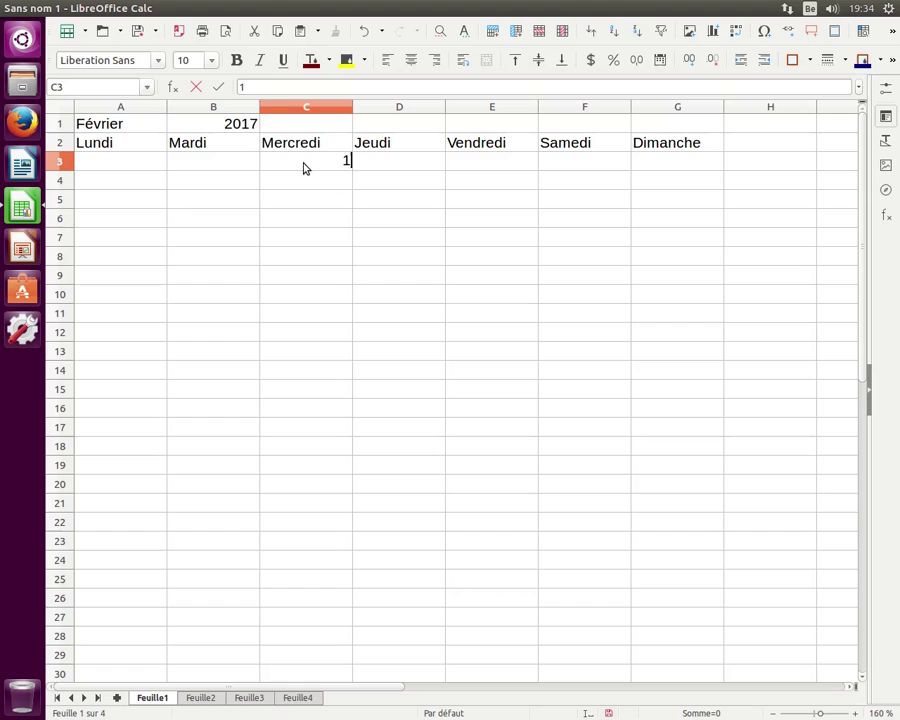
{"action": "key", "text": "Tab"}
{"action": "type", "text": "2"}
{"action": "key", "text": "Tab"}
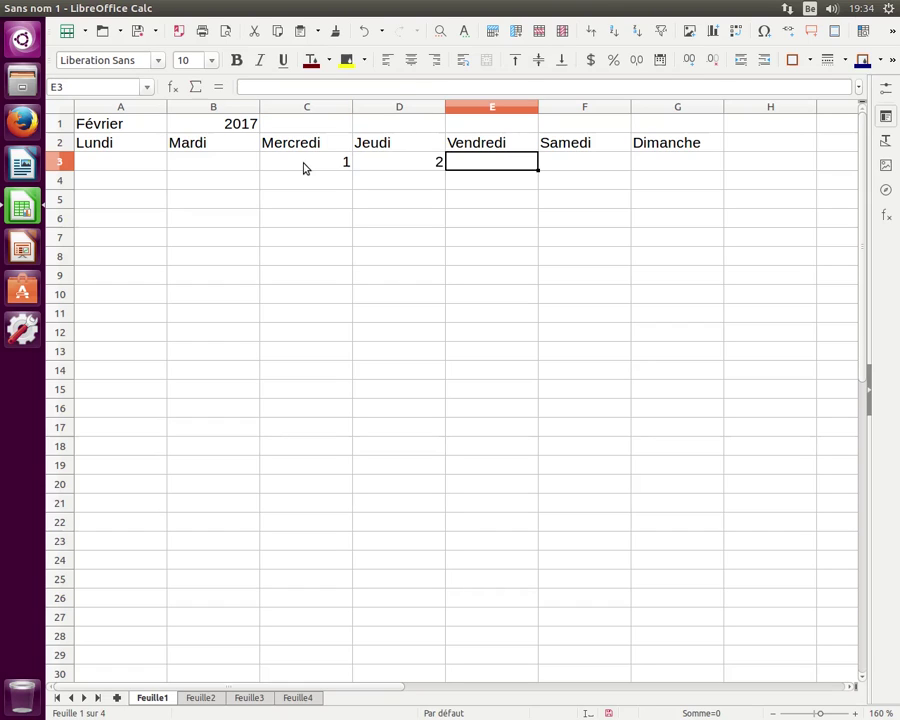
{"action": "type", "text": "3"}
{"action": "key", "text": "Tab"}
{"action": "type", "text": "4"}
{"action": "key", "text": "Tab"}
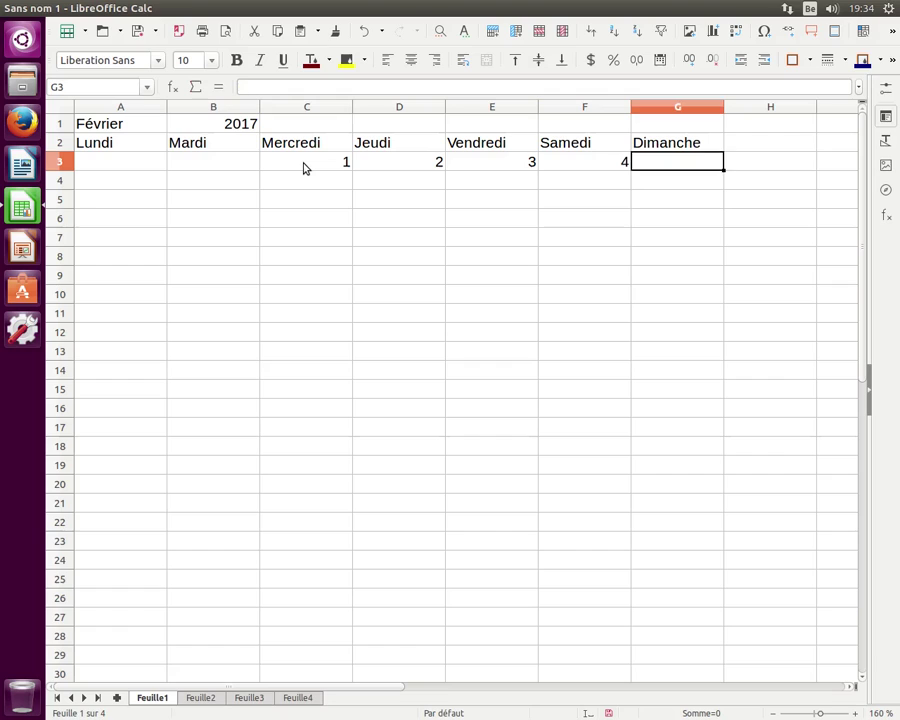
{"action": "type", "text": "5"}
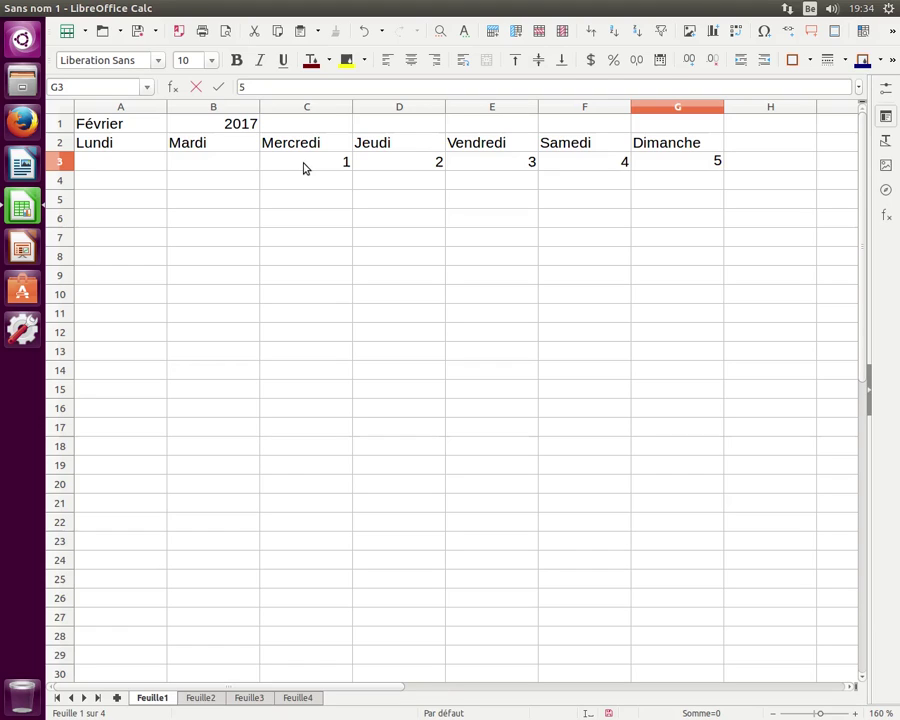
{"action": "key", "text": "Return"}
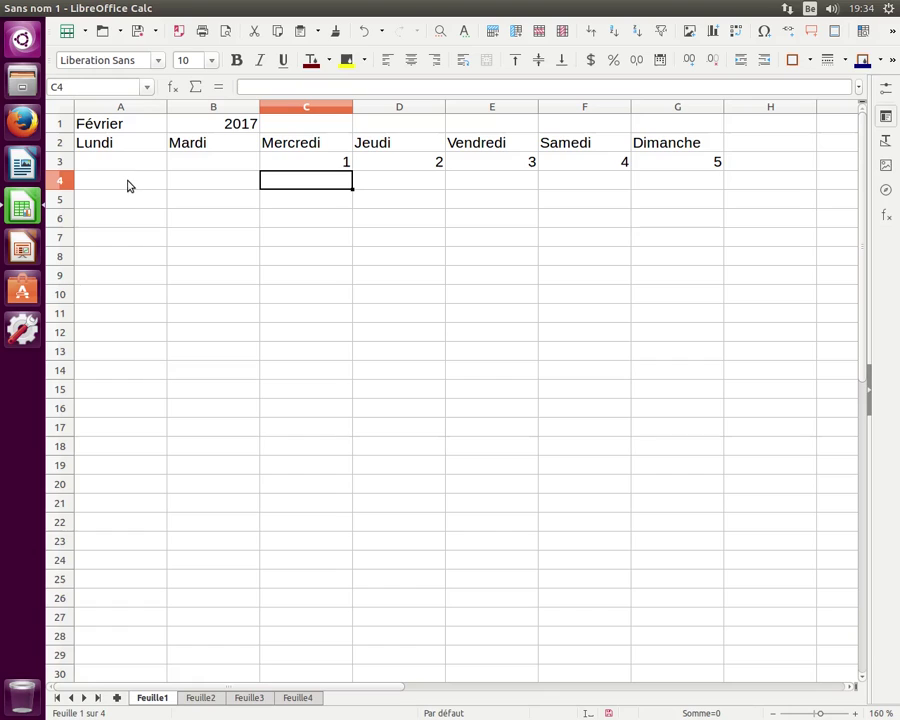
Step: Enter the second week's day numbers 6 to 12 in row 4, from A4 under Lundi to G4 under Dimanche
{"action": "key", "text": "Left"}
{"action": "key", "text": "Left"}
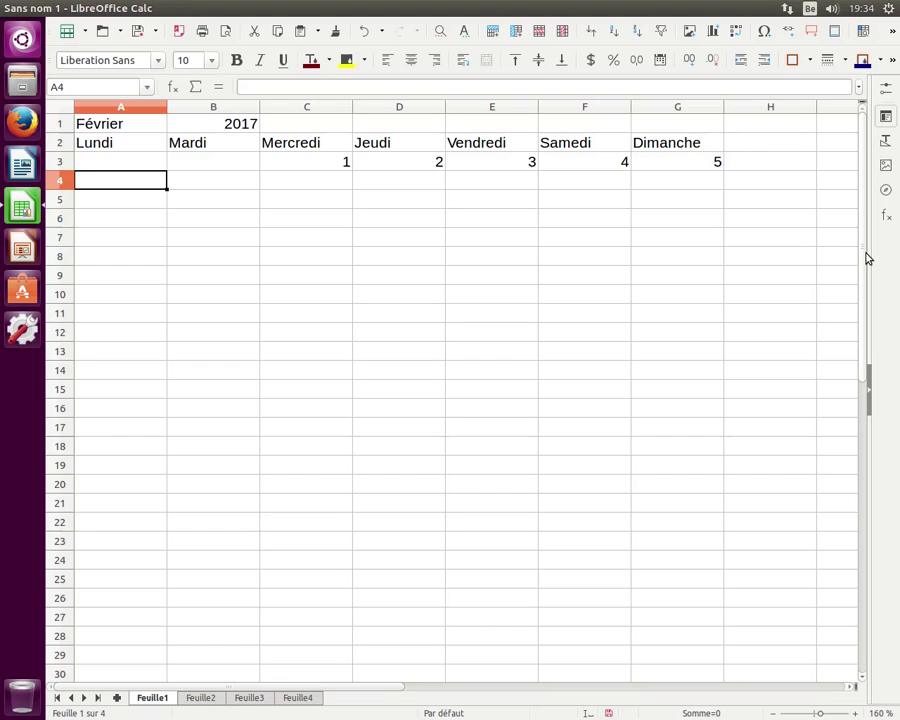
{"action": "type", "text": "6"}
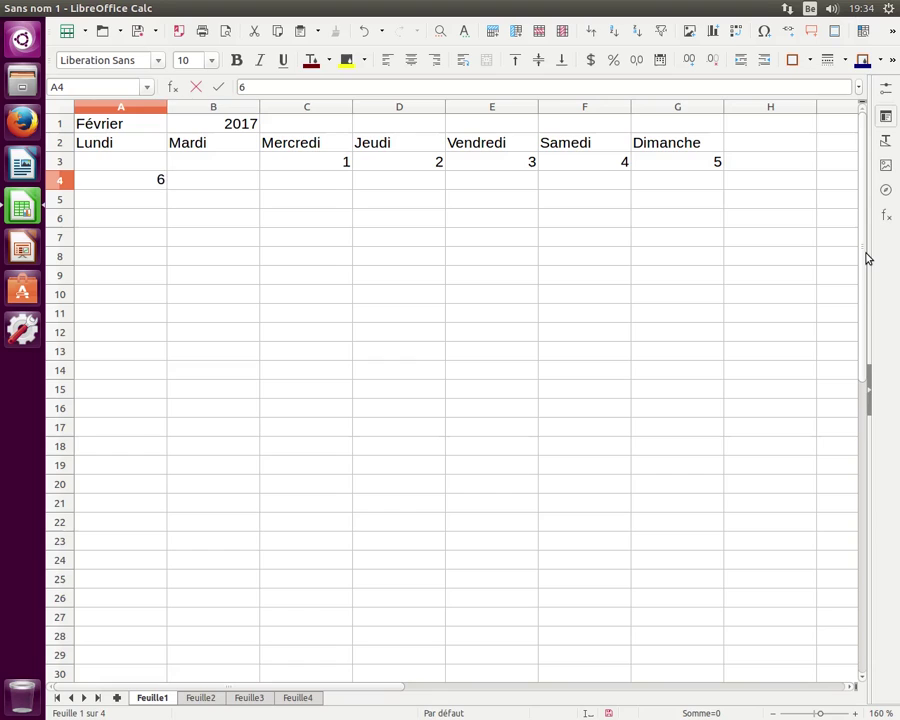
{"action": "key", "text": "Tab"}
{"action": "type", "text": "7"}
{"action": "key", "text": "Tab"}
{"action": "type", "text": "8"}
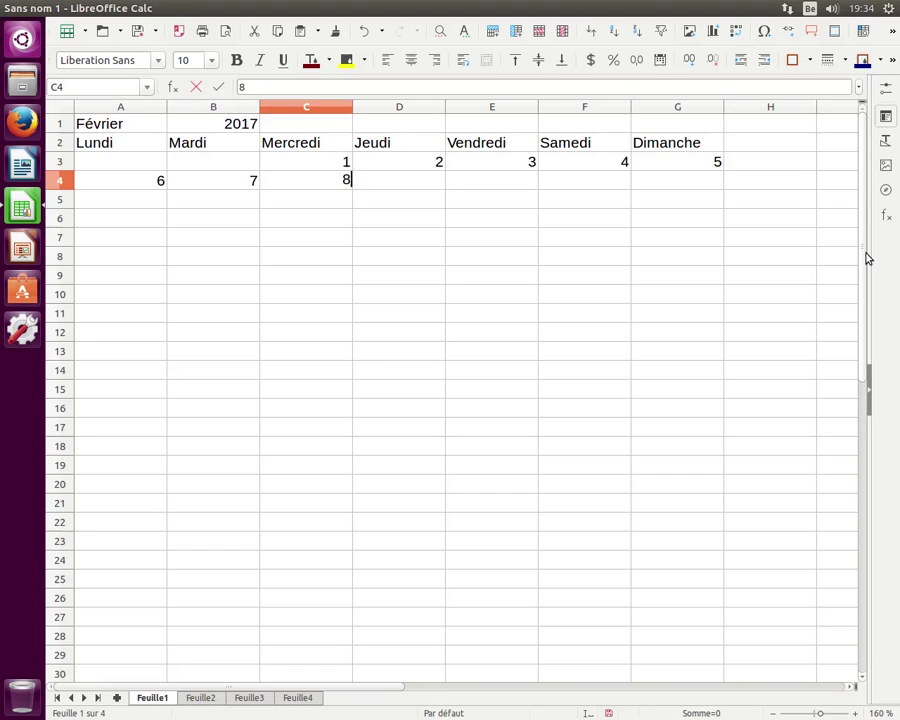
{"action": "key", "text": "Tab"}
{"action": "type", "text": "9"}
{"action": "key", "text": "Tab"}
{"action": "type", "text": "10"}
{"action": "key", "text": "Tab"}
{"action": "type", "text": "11"}
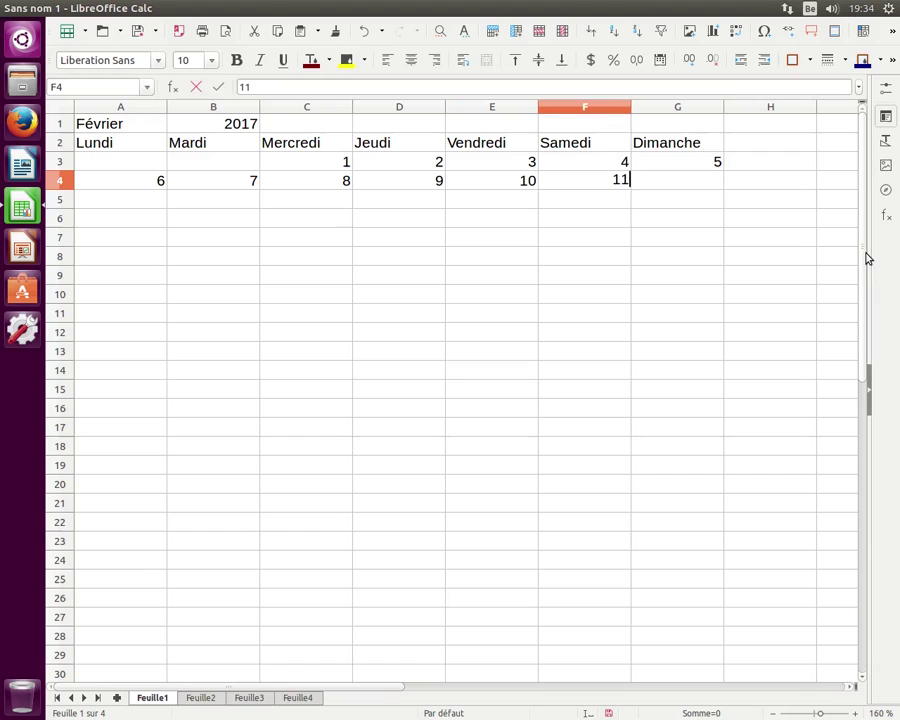
{"action": "key", "text": "Tab"}
{"action": "type", "text": "12"}
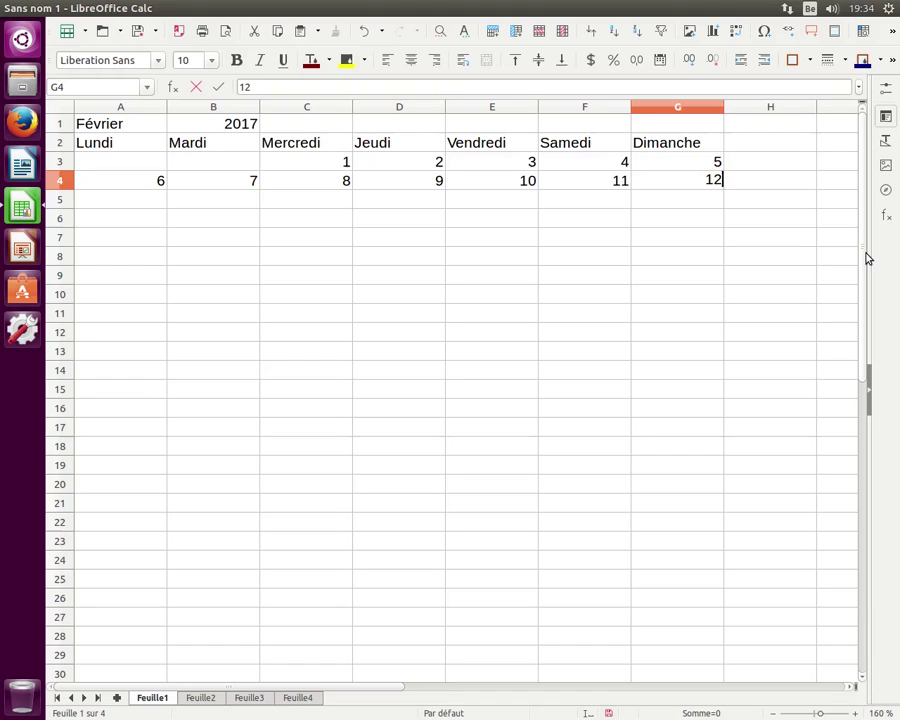
{"action": "key", "text": "Return"}
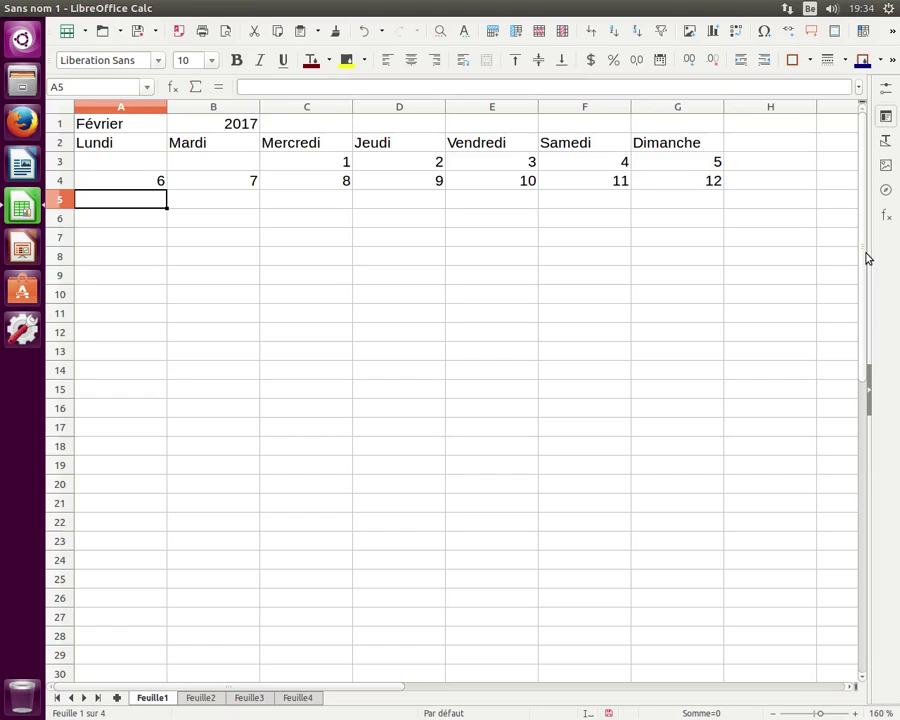
Step: Enter the third week's day numbers 13 to 19 in row 5, from A5 under Lundi to G5 under Dimanche
{"action": "type", "text": "13"}
{"action": "key", "text": "Tab"}
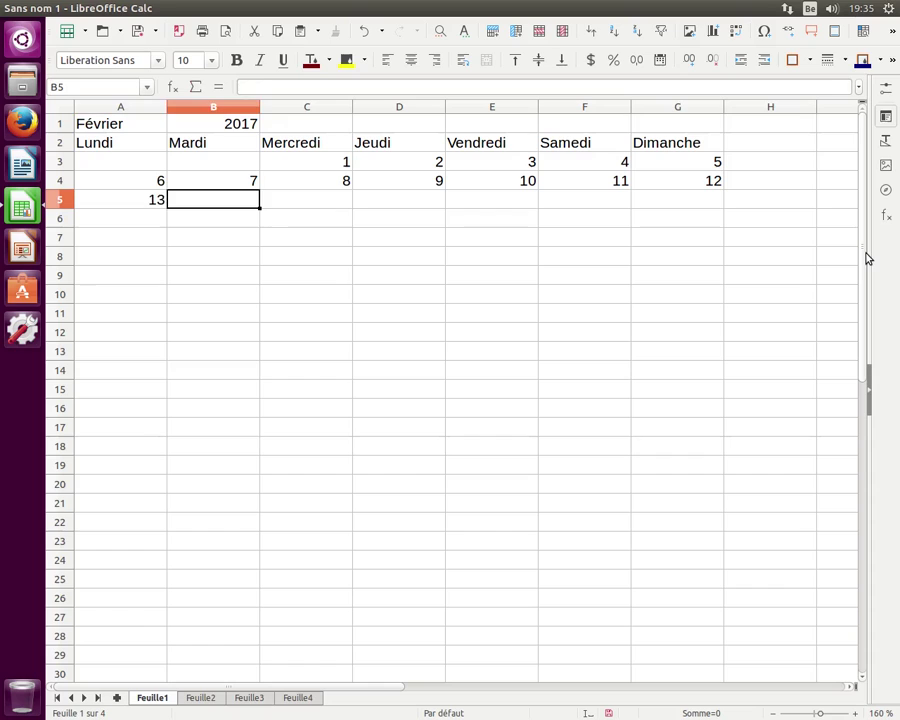
{"action": "type", "text": "14"}
{"action": "key", "text": "Tab"}
{"action": "type", "text": "15"}
{"action": "key", "text": "Tab"}
{"action": "type", "text": "16"}
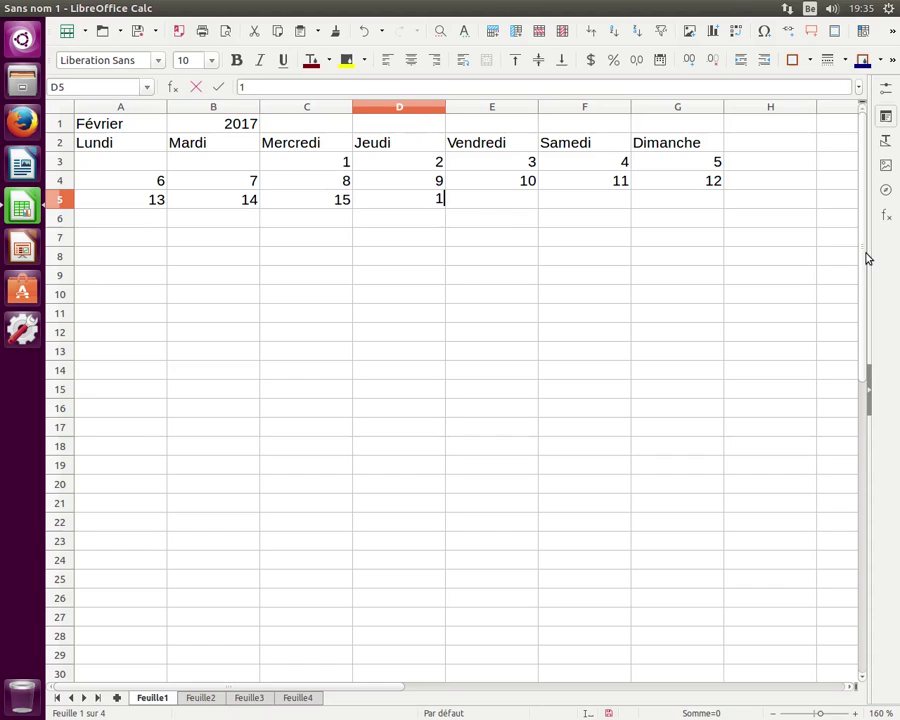
{"action": "key", "text": "Tab"}
{"action": "type", "text": "17"}
{"action": "key", "text": "Tab"}
{"action": "type", "text": "18"}
{"action": "key", "text": "Tab"}
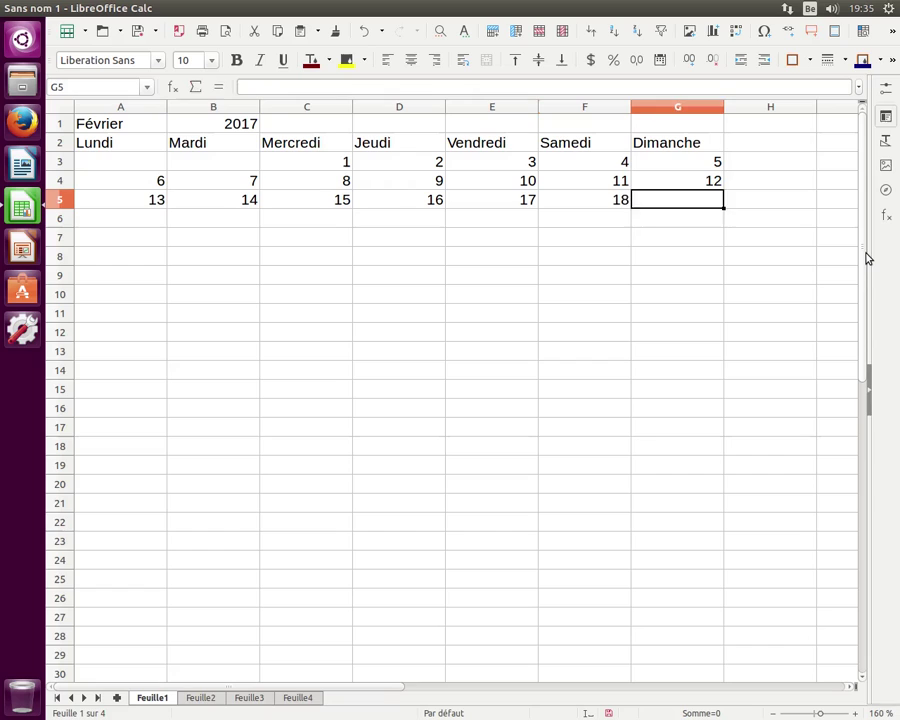
{"action": "type", "text": "19"}
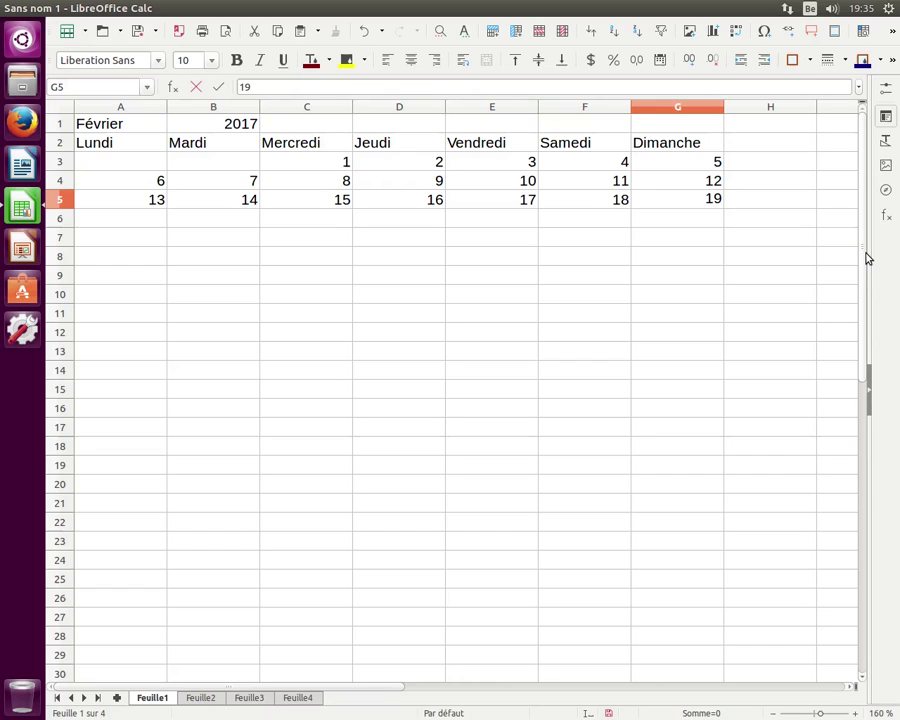
{"action": "key", "text": "Return"}
Step: Enter the fourth week's day numbers 20 to 26 in row 6, from A6 under Lundi to G6 under Dimanche
{"action": "type", "text": "20"}
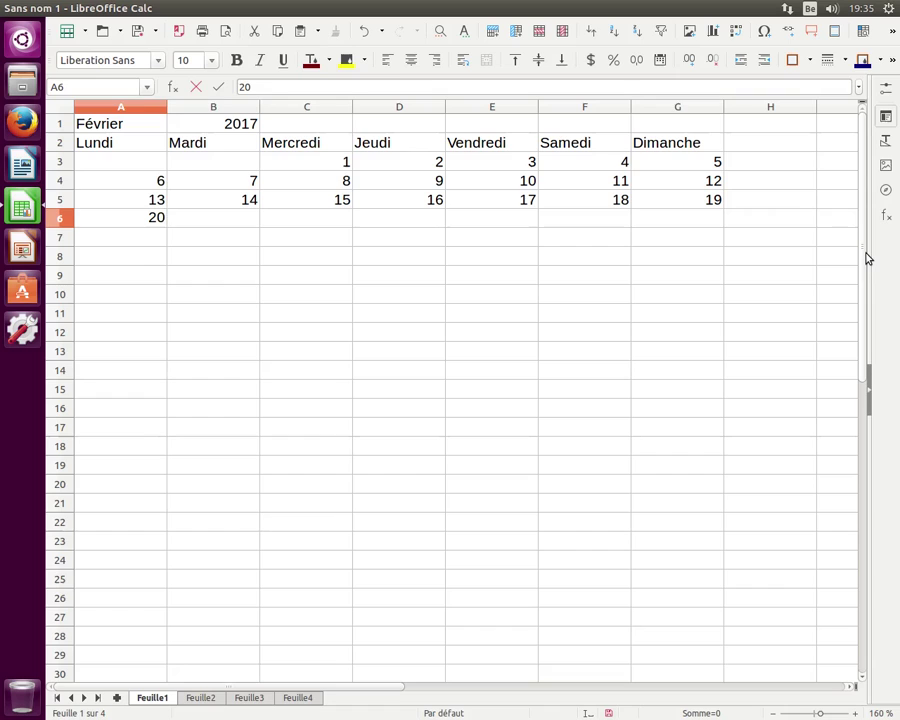
{"action": "key", "text": "Tab"}
{"action": "type", "text": "21"}
{"action": "key", "text": "Tab"}
{"action": "type", "text": "22"}
{"action": "key", "text": "Tab"}
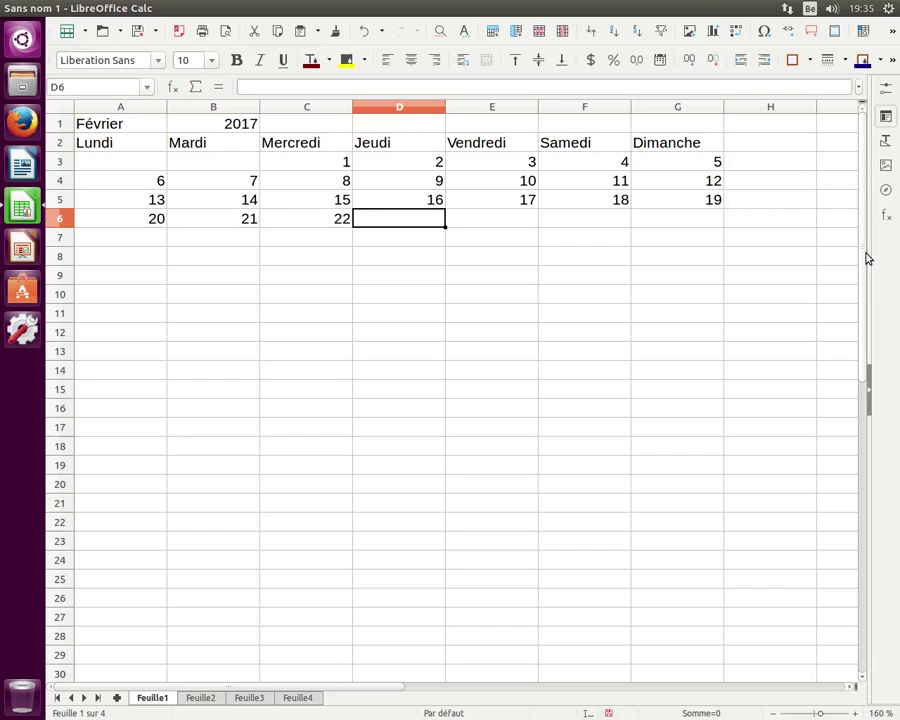
{"action": "type", "text": "23"}
{"action": "key", "text": "Tab"}
{"action": "type", "text": "24"}
{"action": "key", "text": "Tab"}
{"action": "type", "text": "25"}
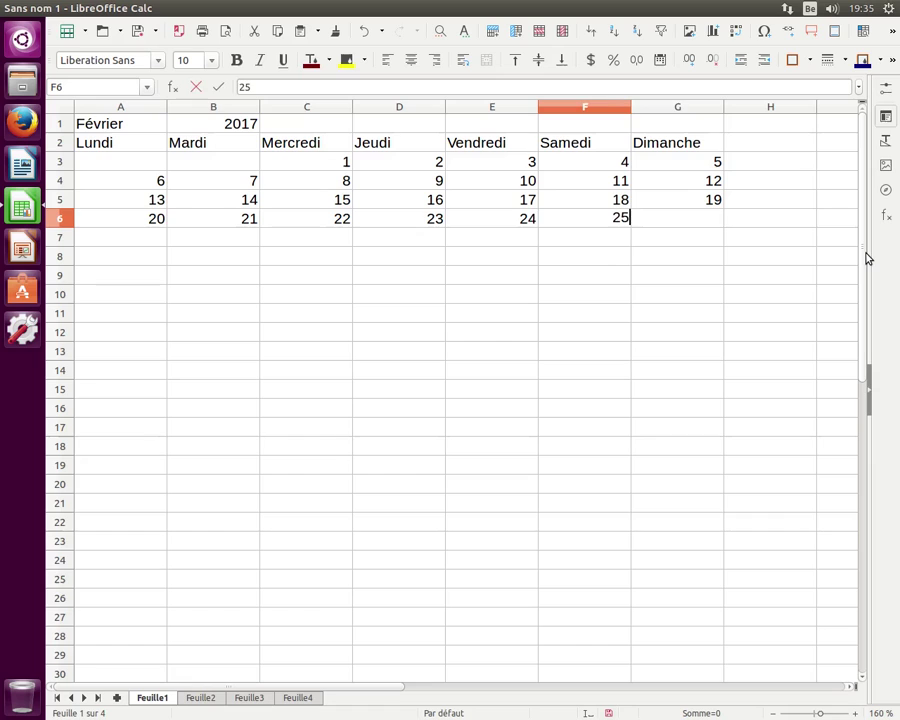
{"action": "key", "text": "Tab"}
{"action": "type", "text": "26"}
{"action": "key", "text": "Tab"}
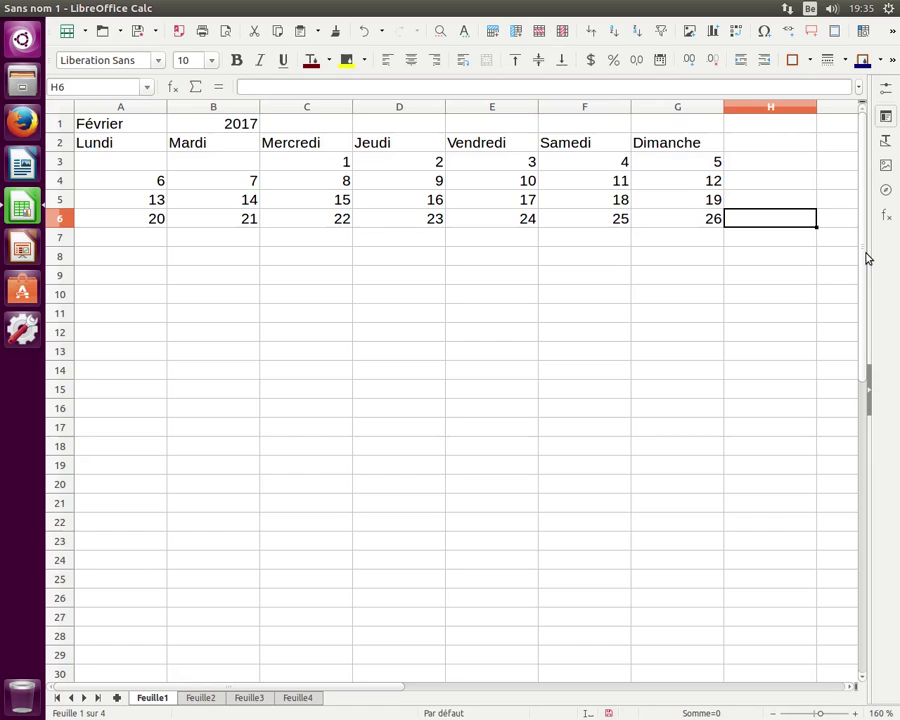
{"action": "key", "text": "Return"}
Step: Enter the last day numbers of the month, 27 in A7 and 28 in B7
{"action": "type", "text": "27"}
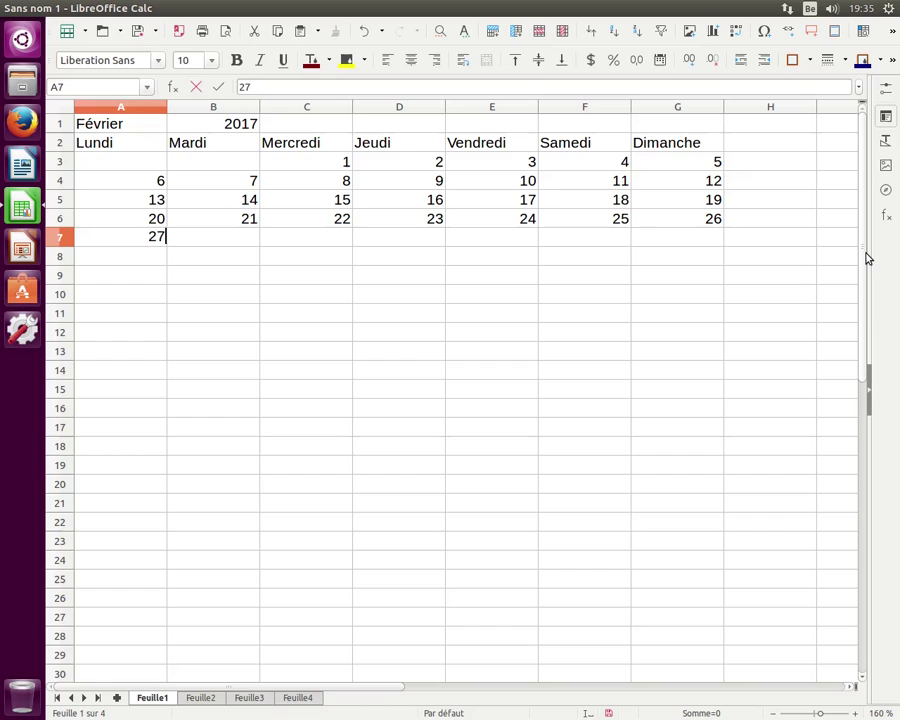
{"action": "key", "text": "Tab"}
{"action": "type", "text": "28"}
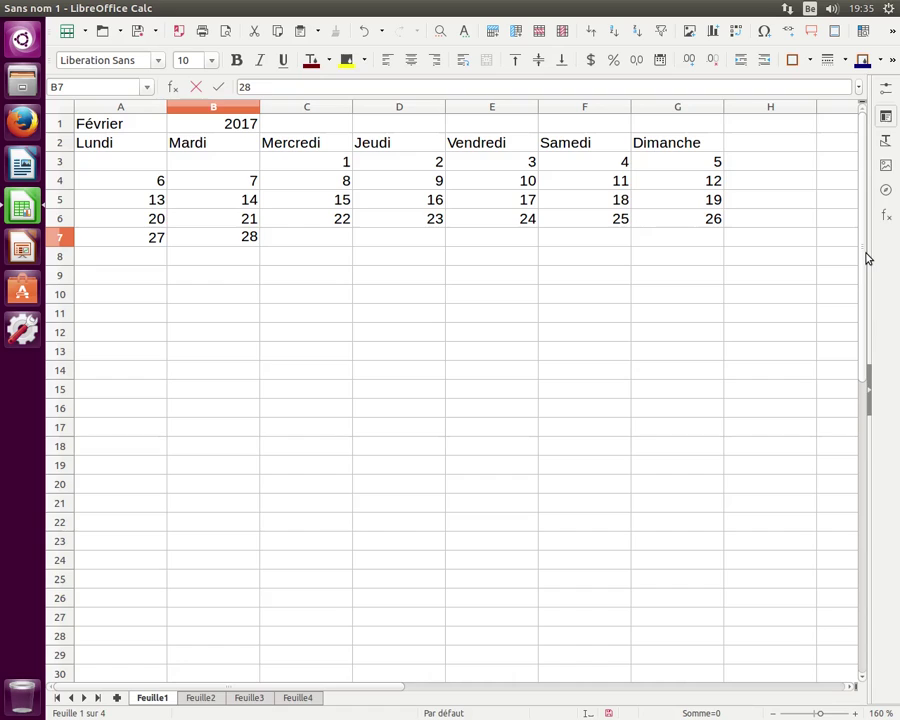
{"action": "key", "text": "Tab"}
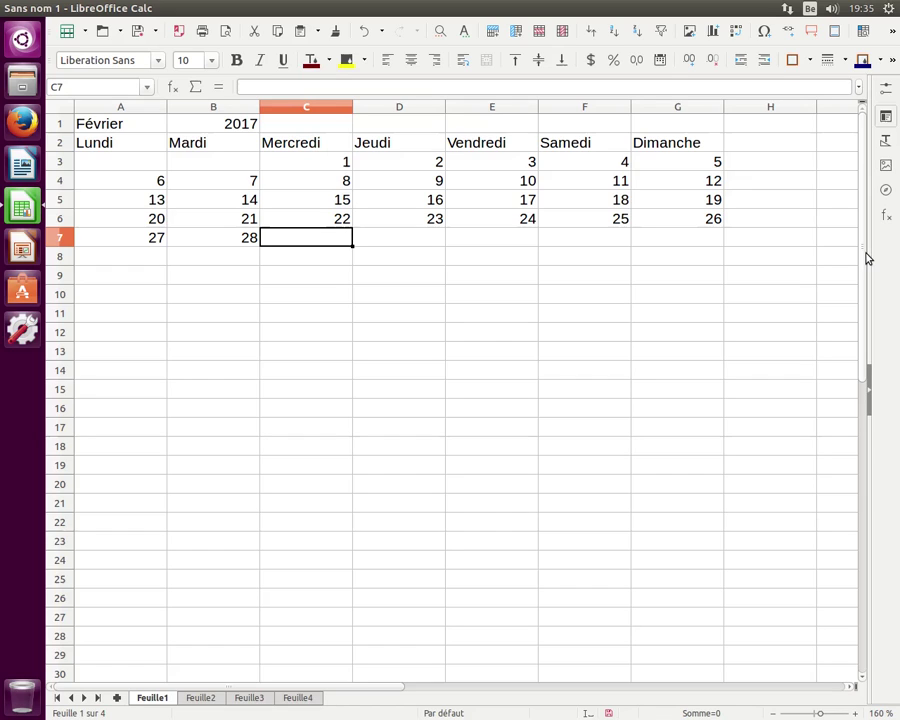
Step: Apply borders around and between all cells of the calendar range A1:G7
{"action": "left_click", "coordinate": [133, 125]}
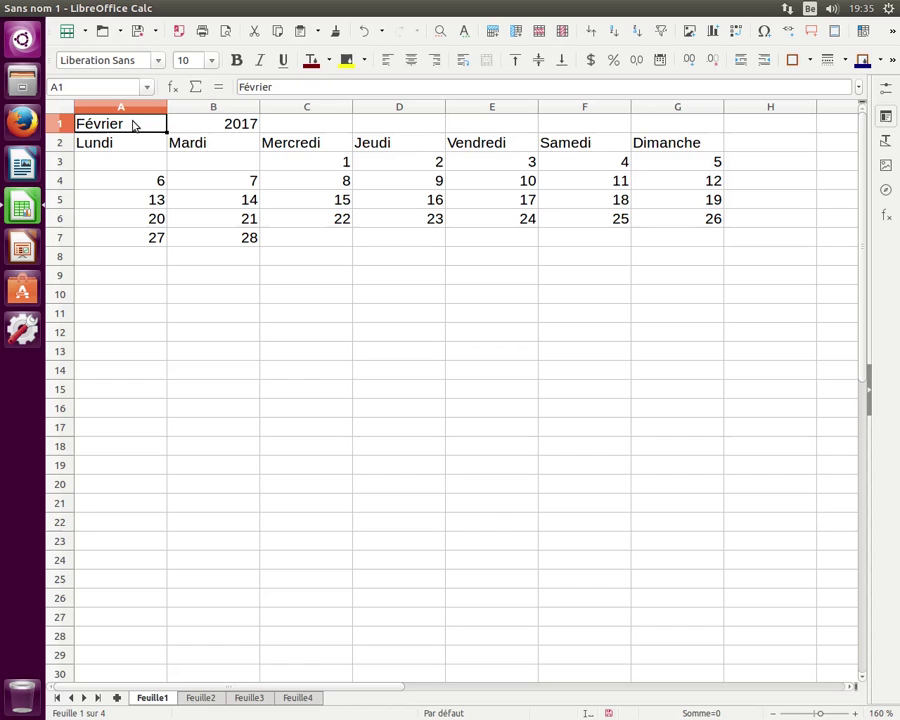
{"action": "left_click_drag", "start_coordinate": [135, 125], "coordinate": [690, 250]}
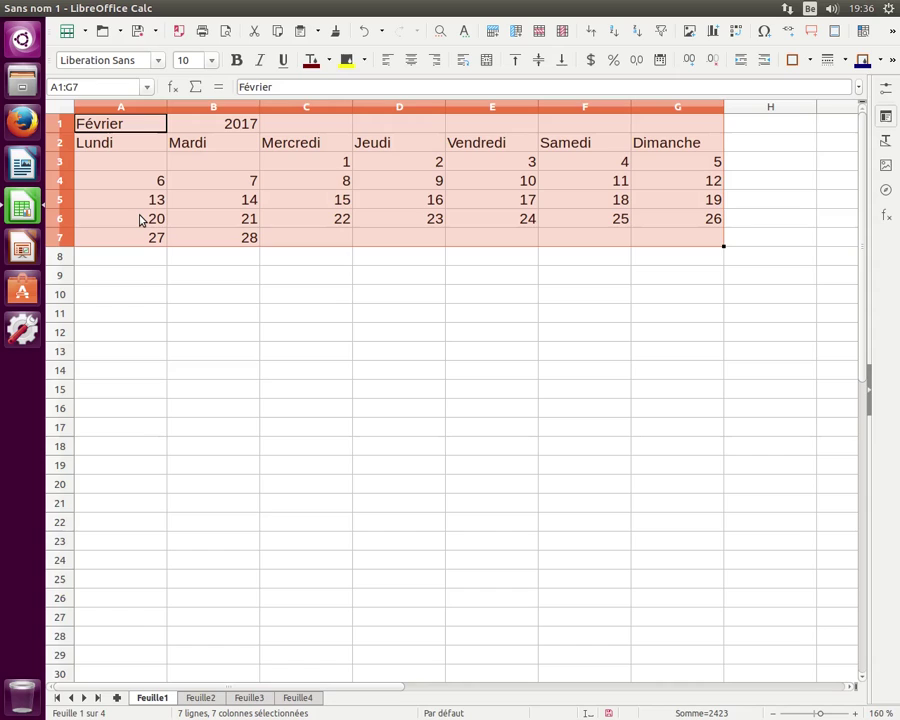
{"action": "left_click", "coordinate": [811, 60]}
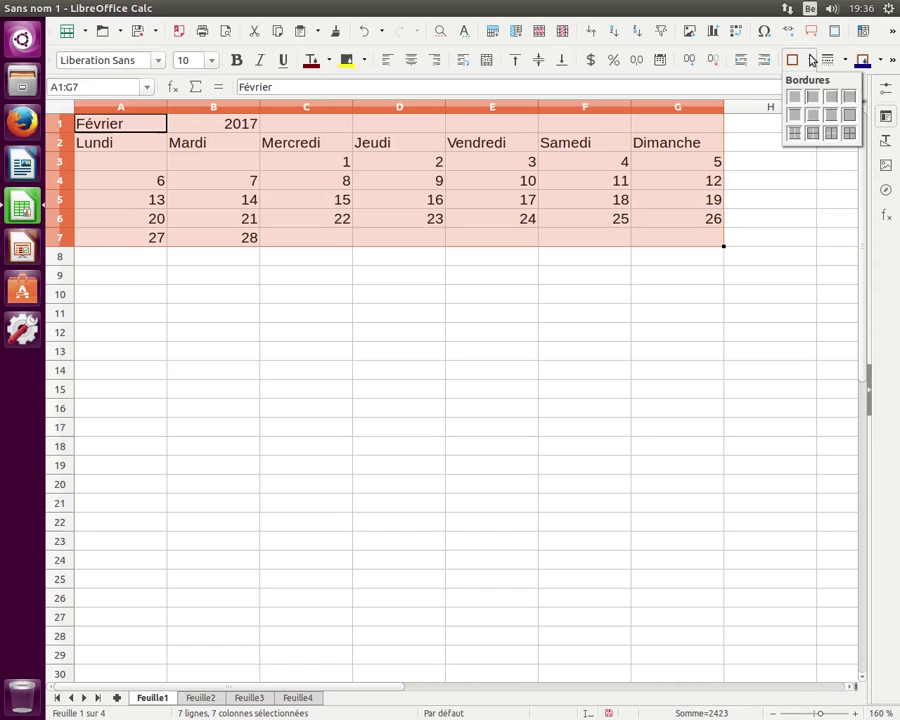
{"action": "left_click", "coordinate": [848, 138]}
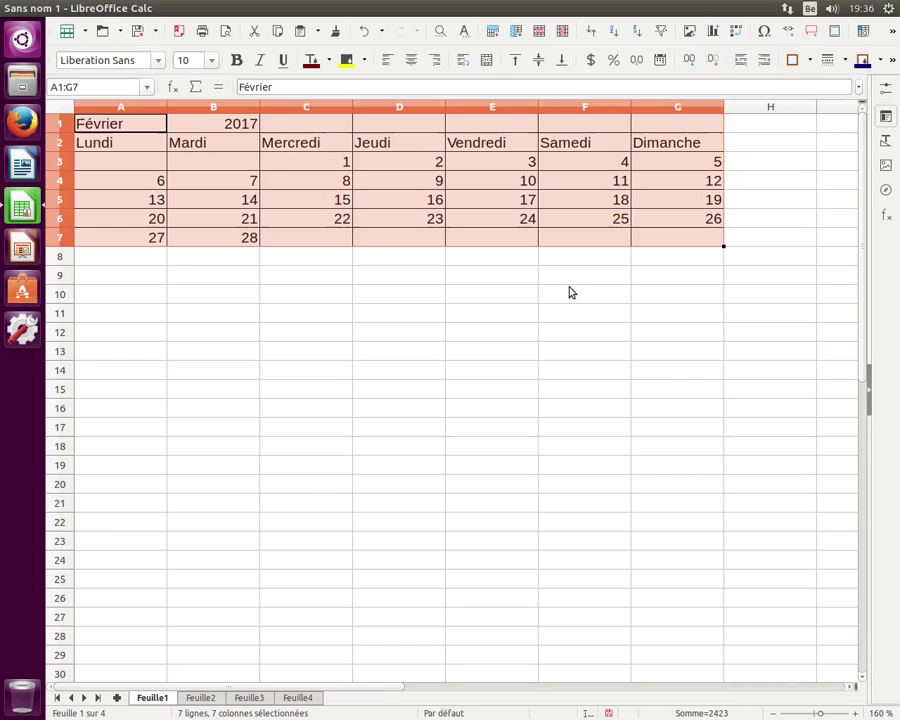
{"action": "left_click", "coordinate": [518, 281]}
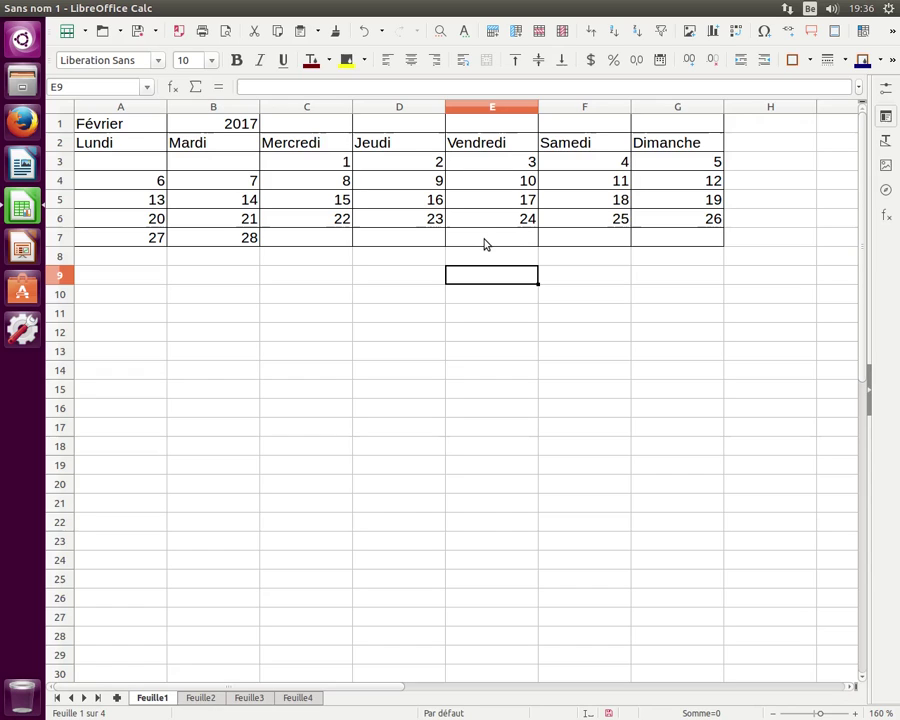
Step: Highlight the cell for day 14, B5, with a yellow background
{"action": "left_click", "coordinate": [224, 206]}
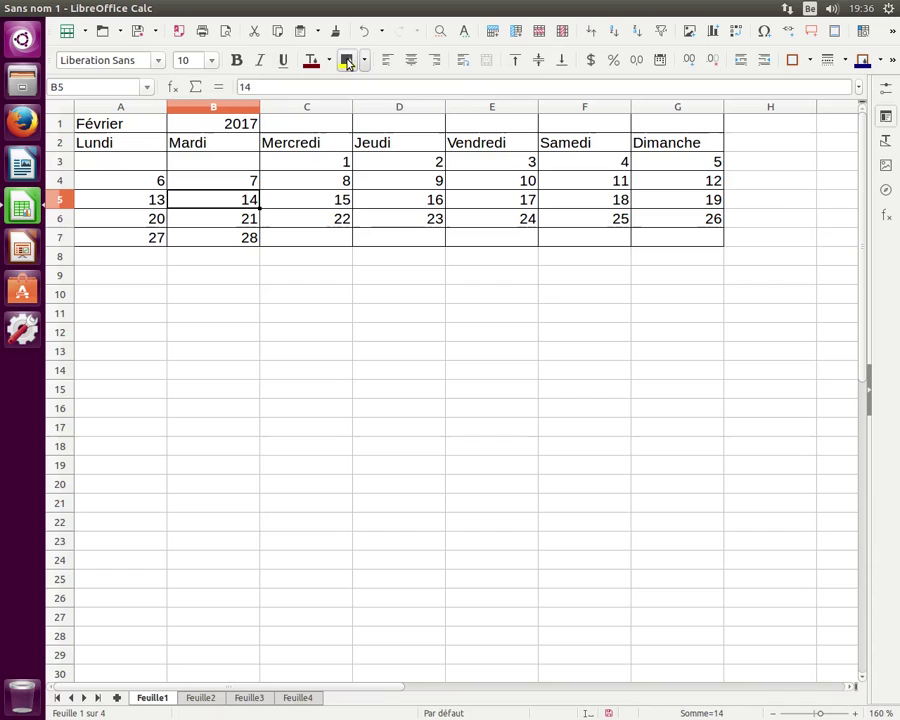
{"action": "left_click", "coordinate": [345, 60]}
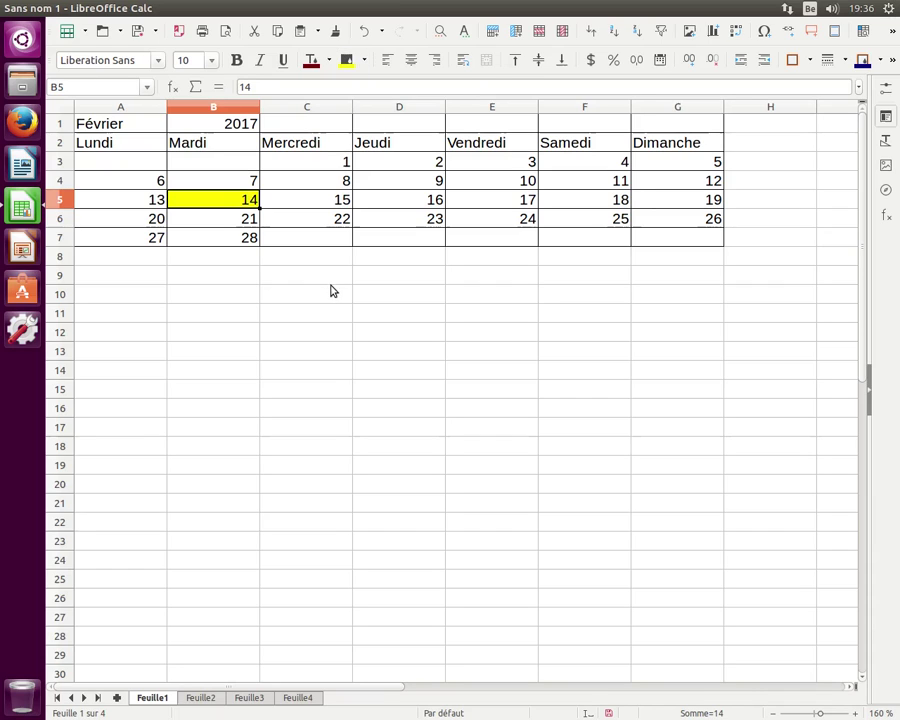
{"action": "left_click", "coordinate": [410, 274]}
{"action": "left_click", "coordinate": [697, 290]}
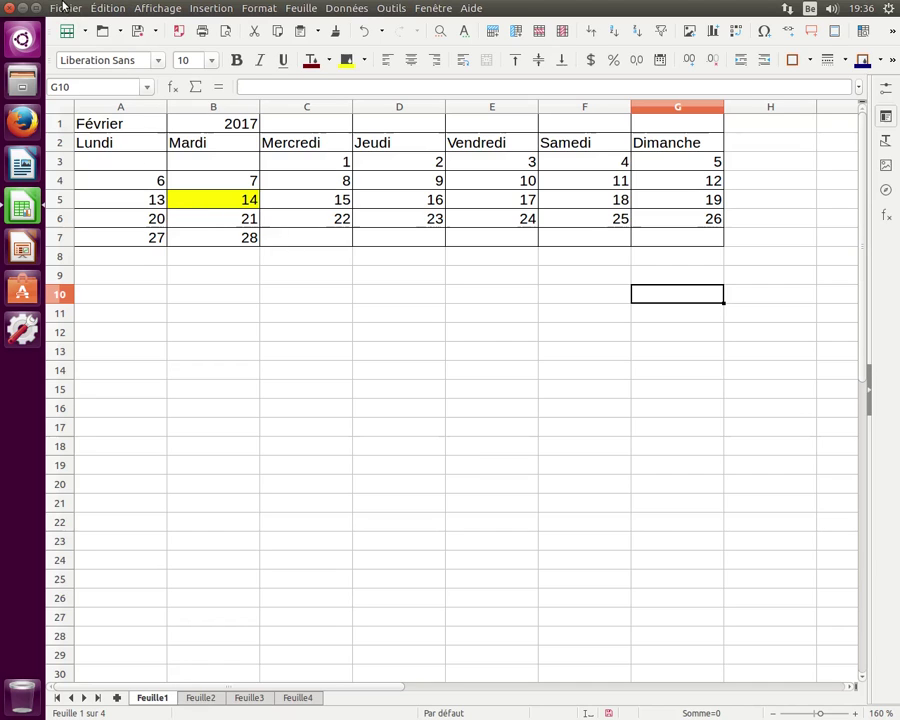
Step: Save the spreadsheet in the Documents folder under the file name février
{"action": "left_click", "coordinate": [64, 8]}
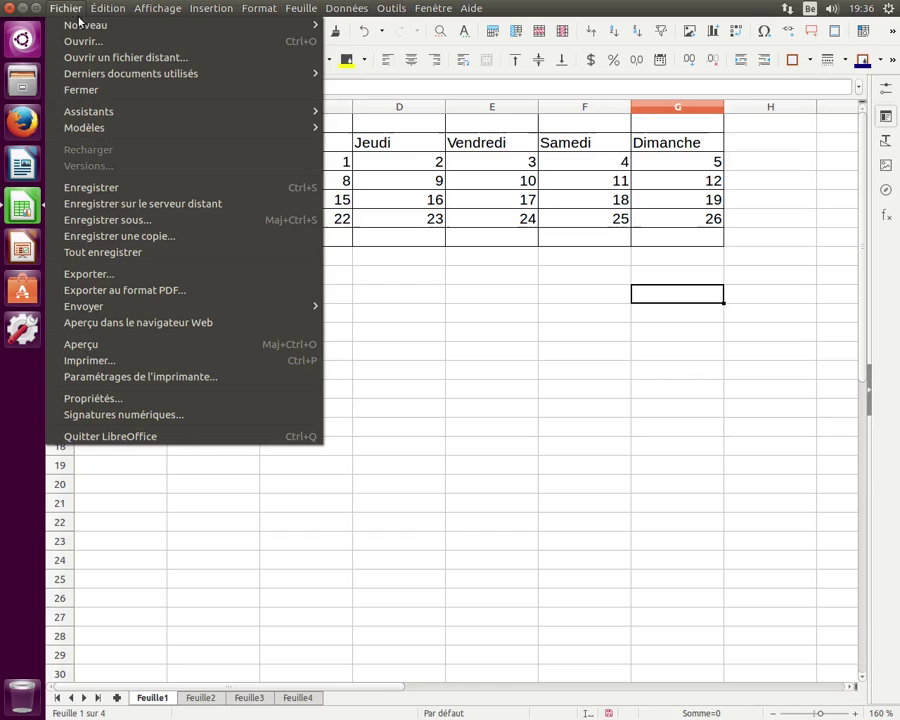
{"action": "left_click", "coordinate": [123, 187]}
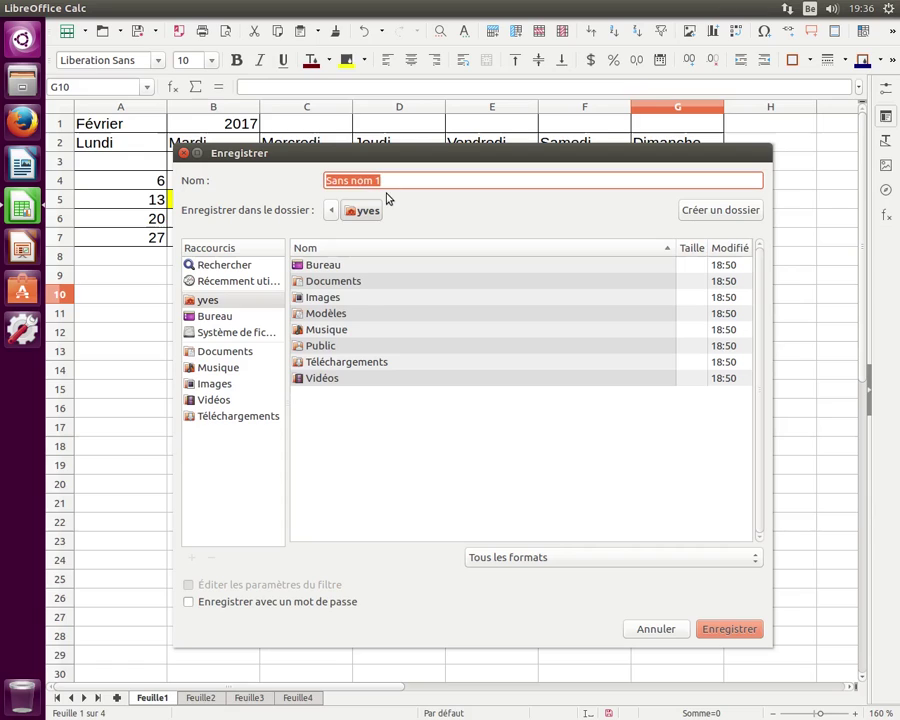
{"action": "double_click", "coordinate": [347, 285]}
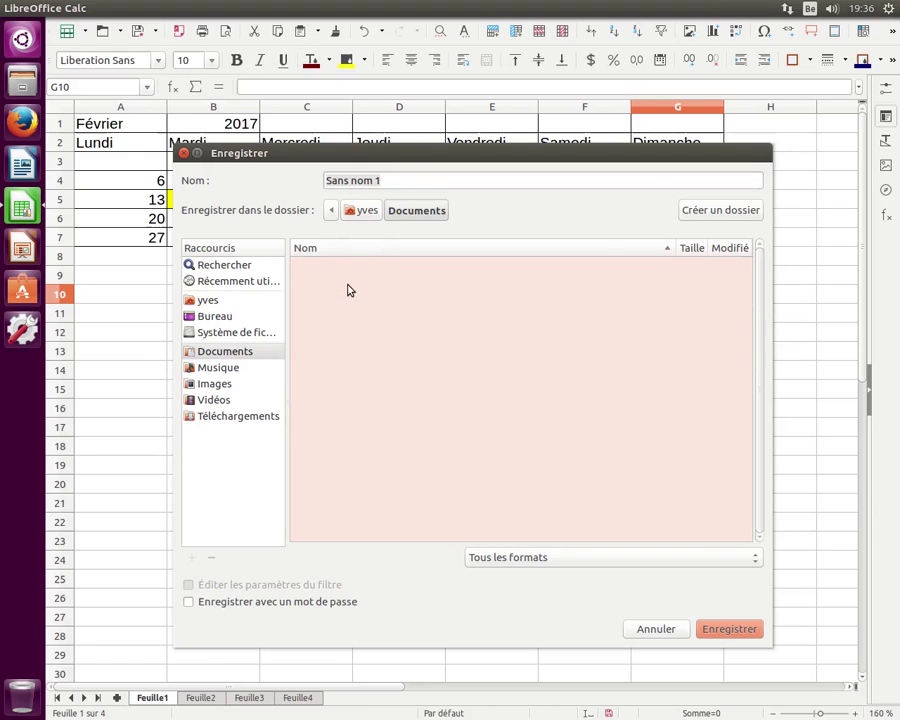
{"action": "left_click", "coordinate": [395, 180]}
{"action": "triple_click", "coordinate": [395, 180]}
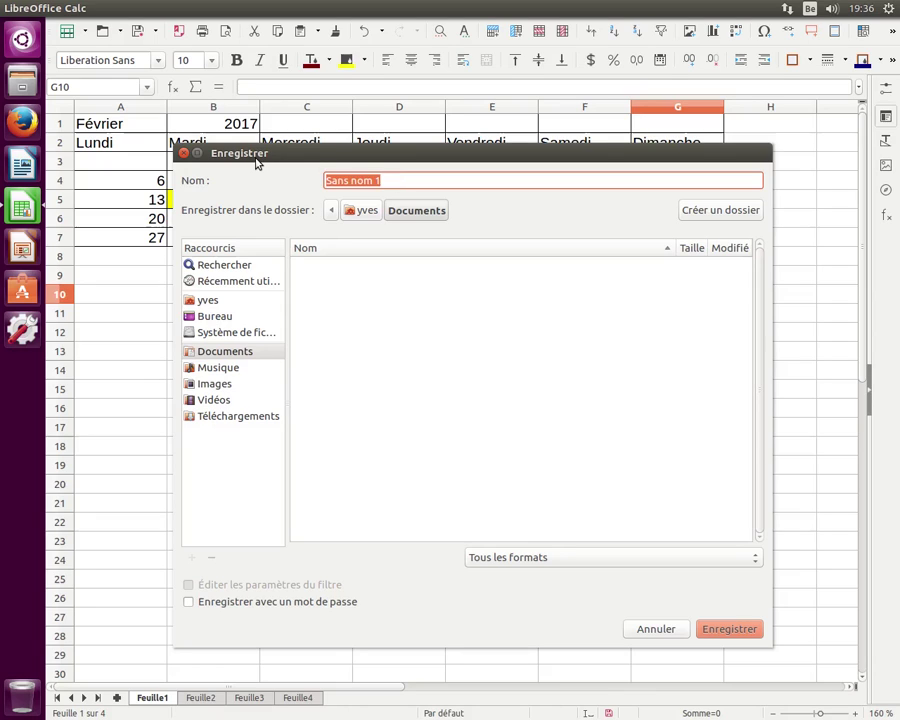
{"action": "type", "text": "f"}
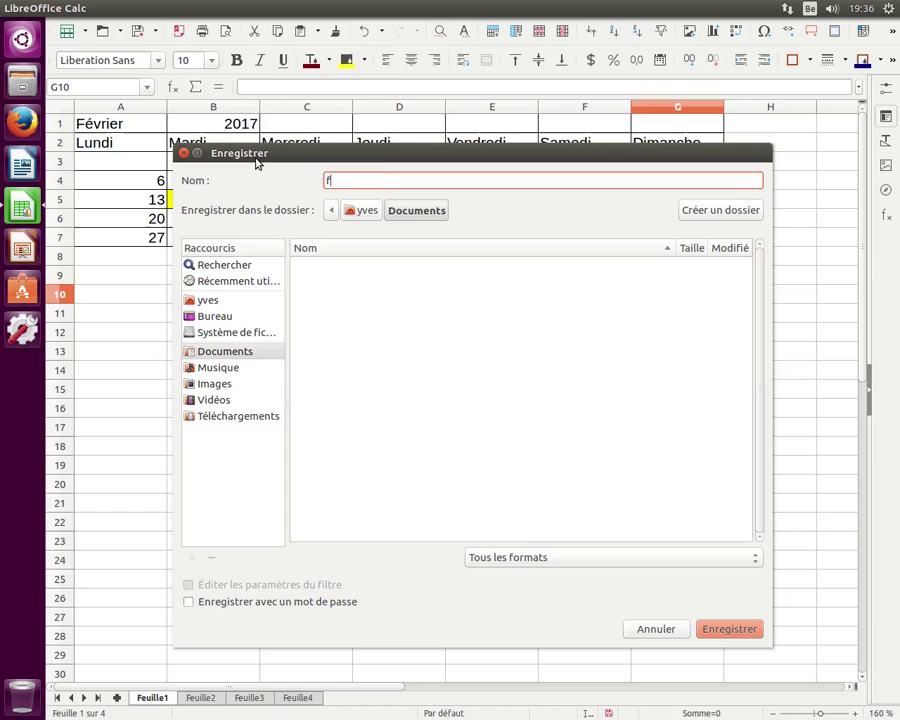
{"action": "type", "text": "évrier"}
{"action": "key", "text": "Return"}
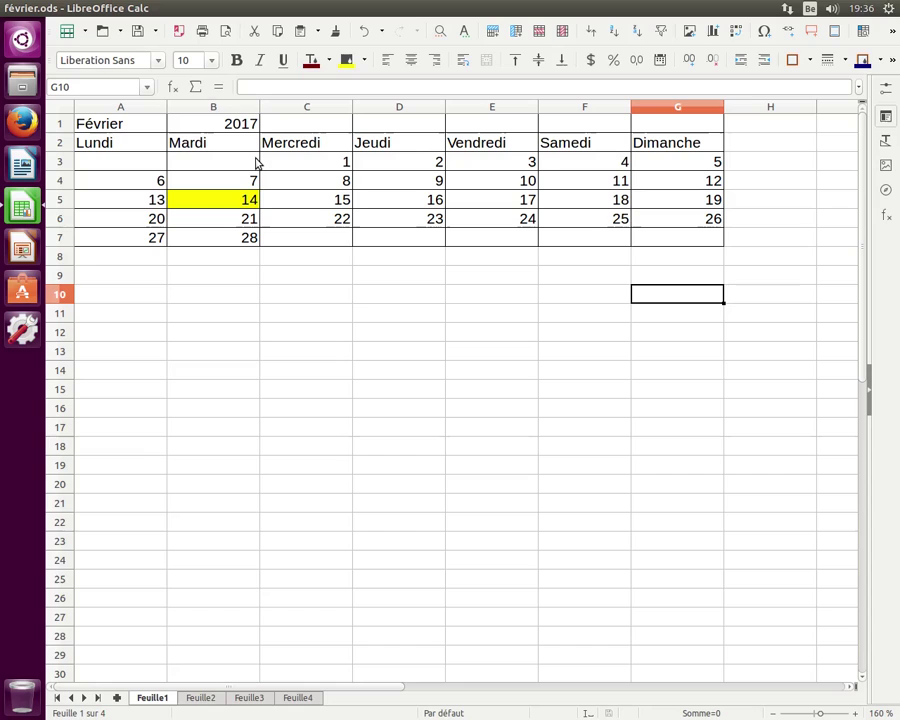